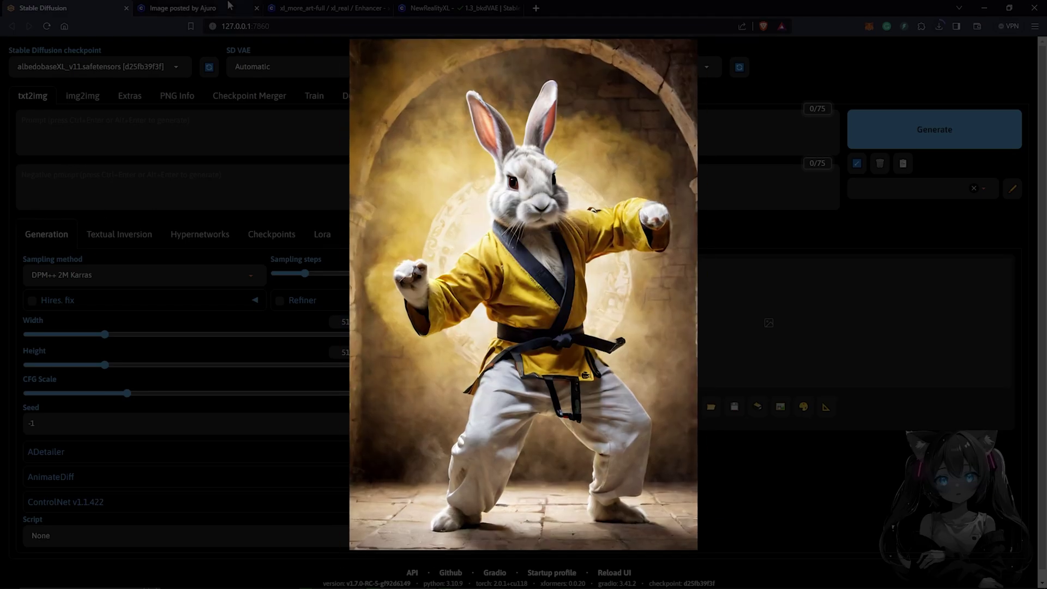
Step: Copy the ninja image's full generation data from its Civitai page
click(205, 9)
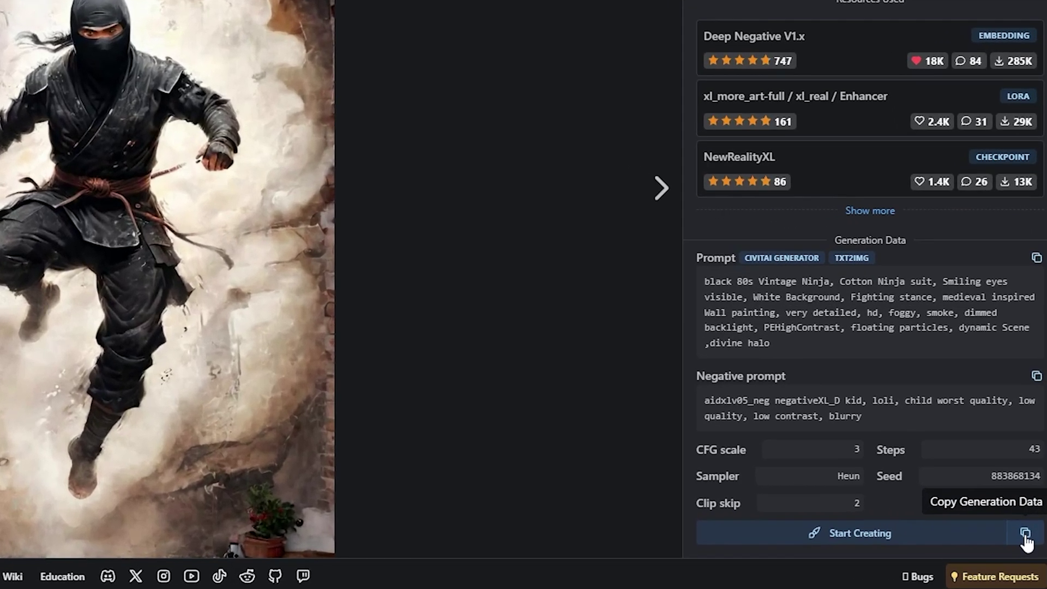
click(1025, 533)
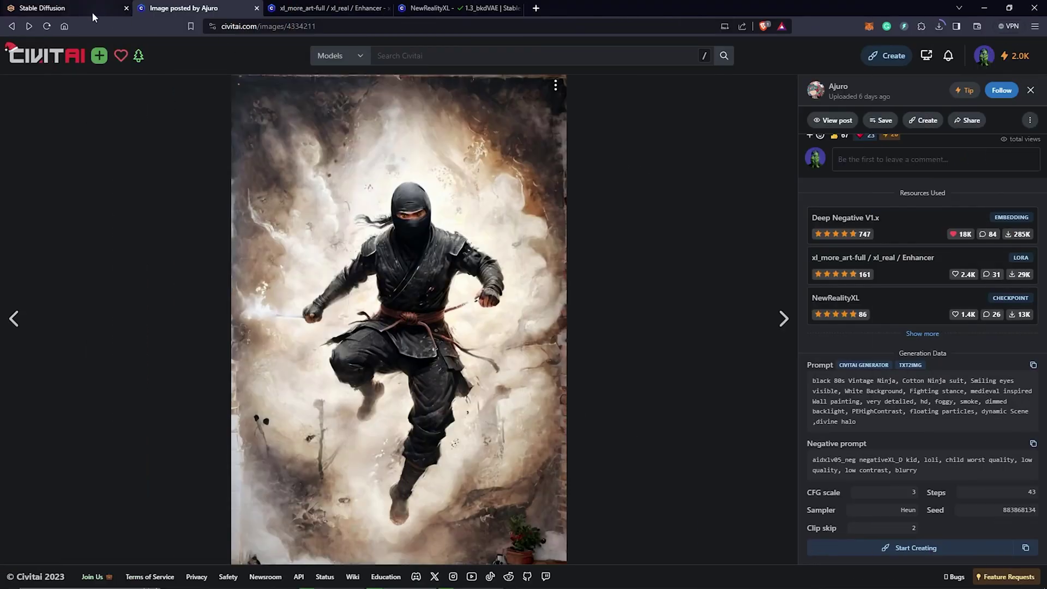
Step: Paste the ninja generation data into txt2img and apply Heun, 43 steps, 832×1216, CFG 3
key(ctrl+1)
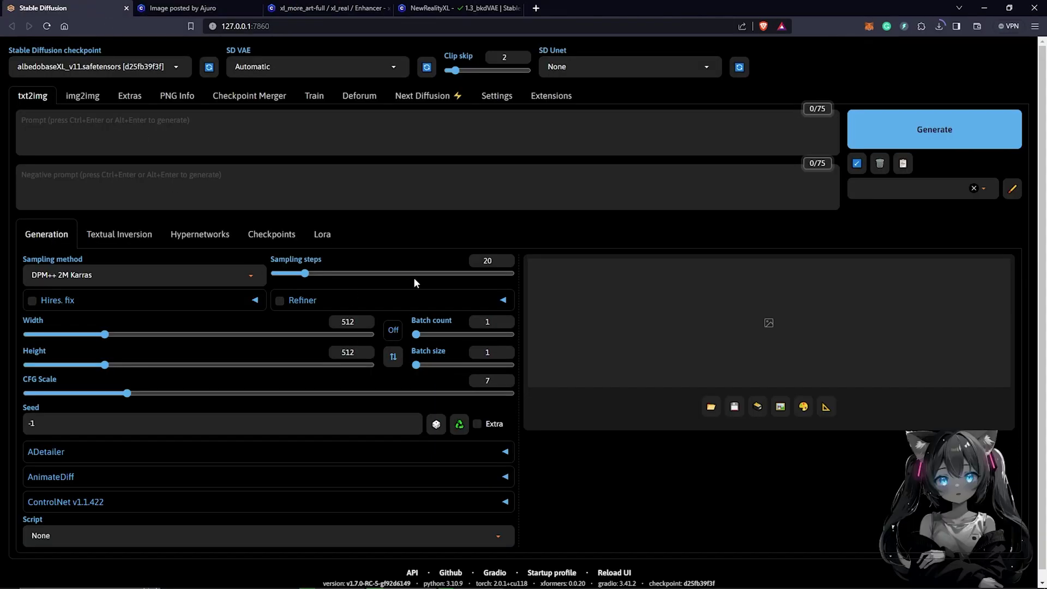
right_click(432, 130)
click(461, 207)
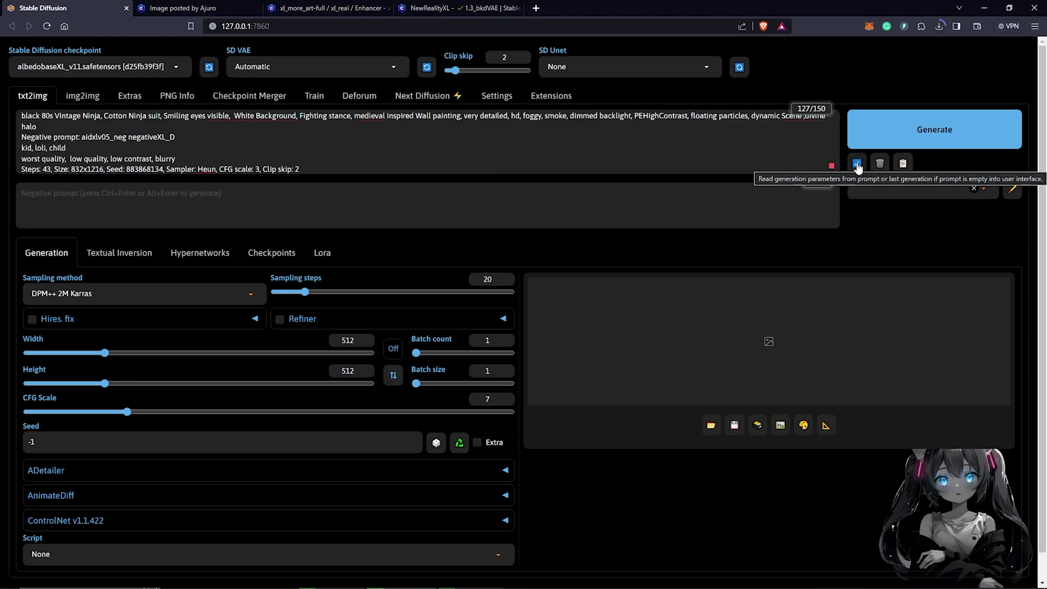
click(858, 166)
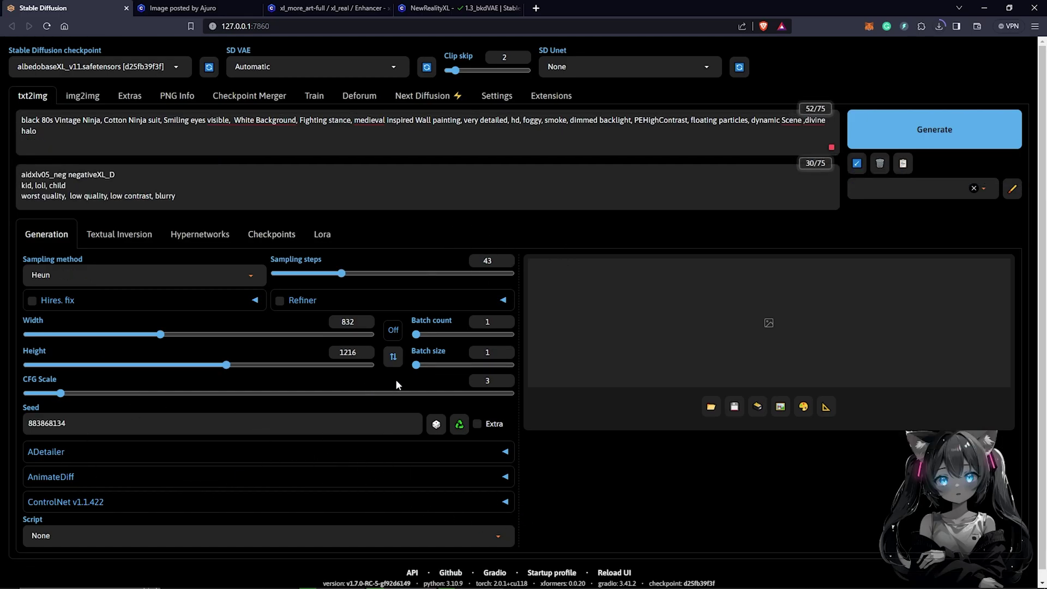
click(195, 8)
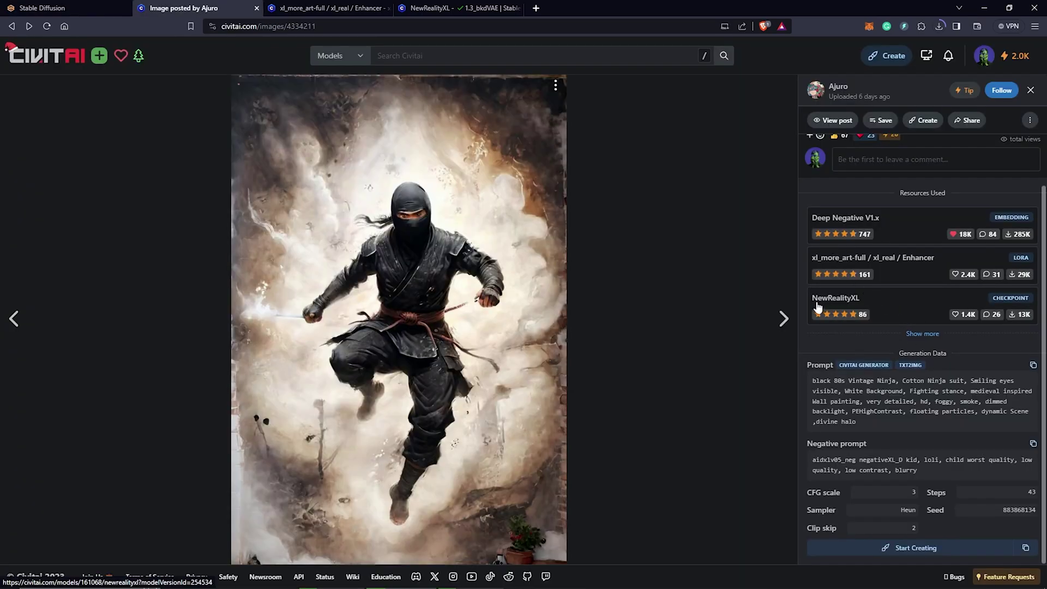
Step: Check the NewRealityXL download, then save xl_more_art-full_v1 into stable-diffusion-webui/models/Lora
click(938, 26)
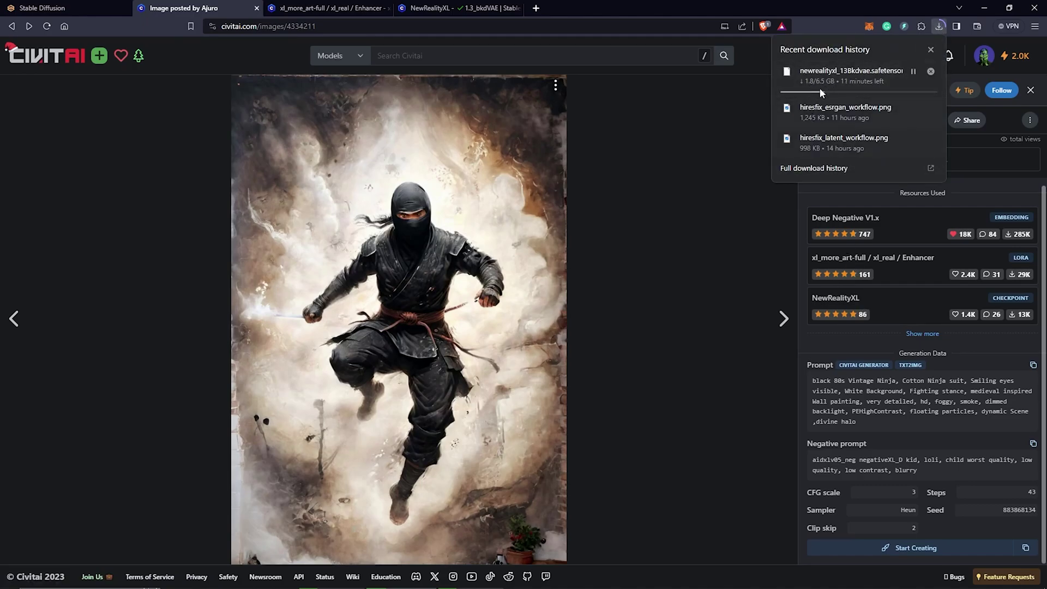
click(535, 224)
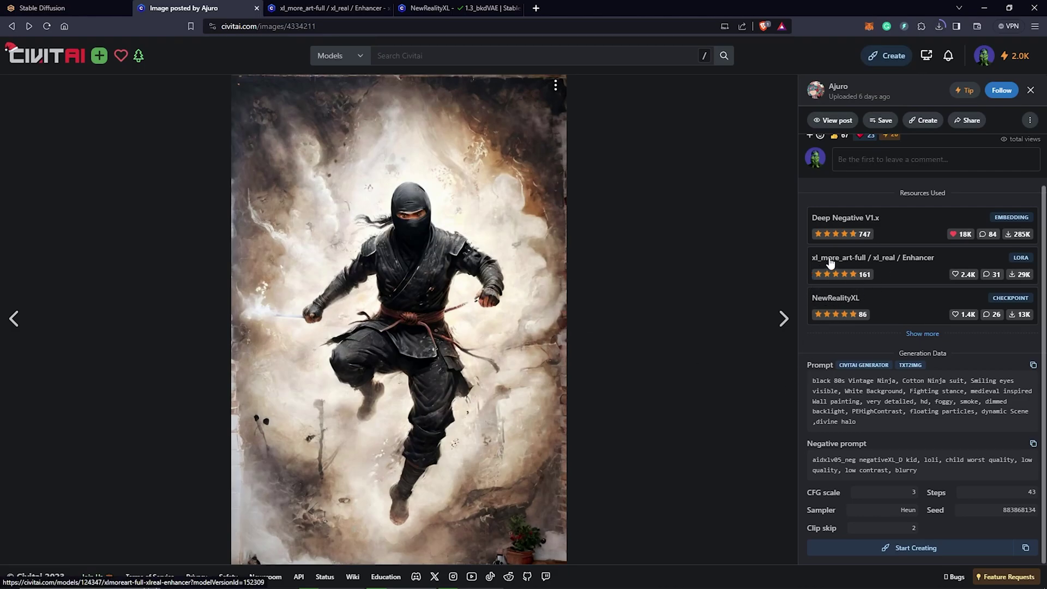
click(347, 9)
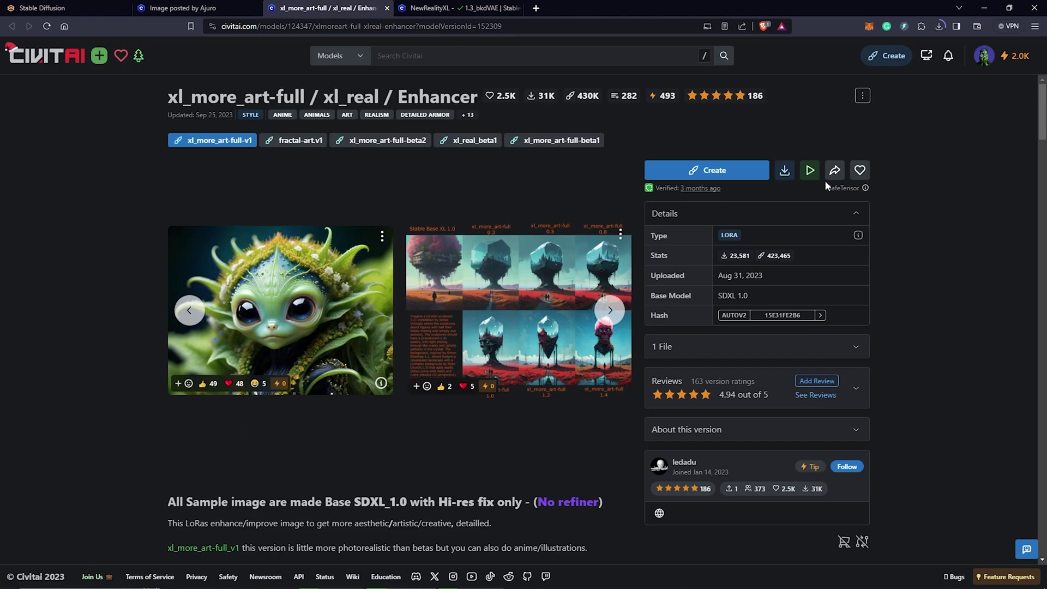
click(784, 171)
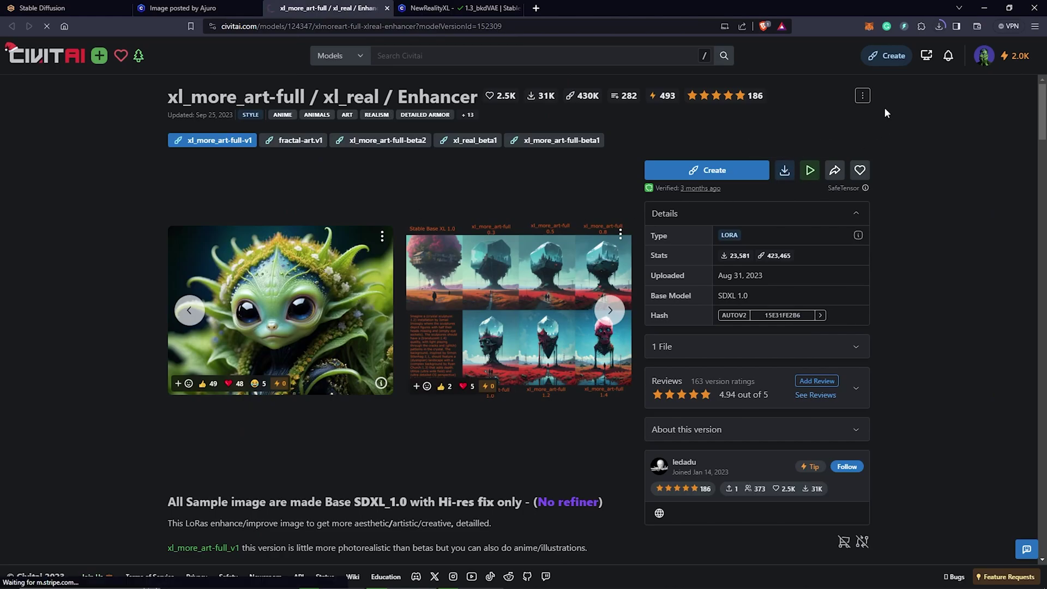
click(453, 84)
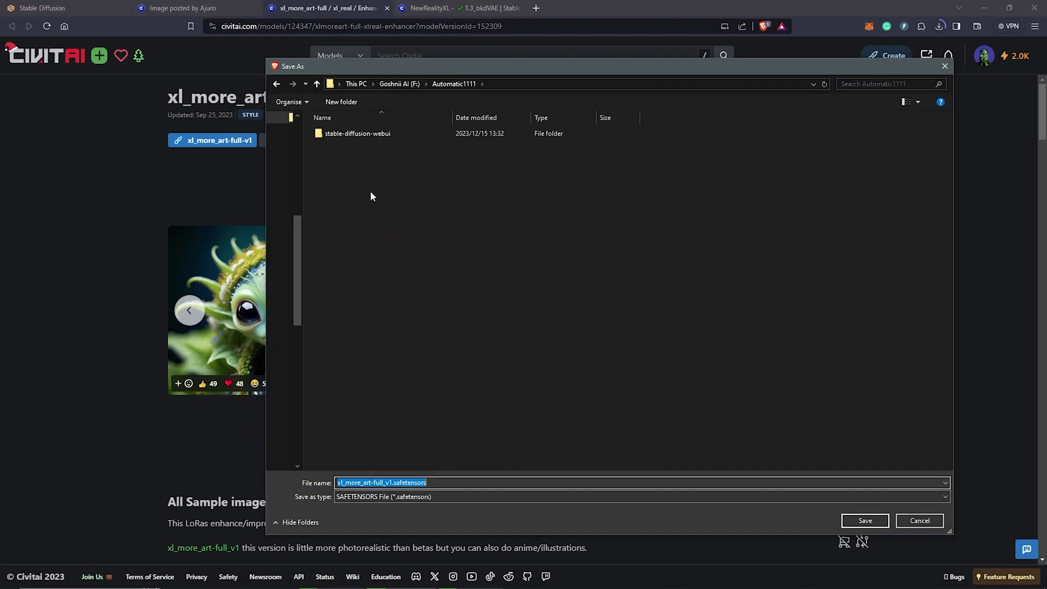
double_click(368, 136)
double_click(349, 280)
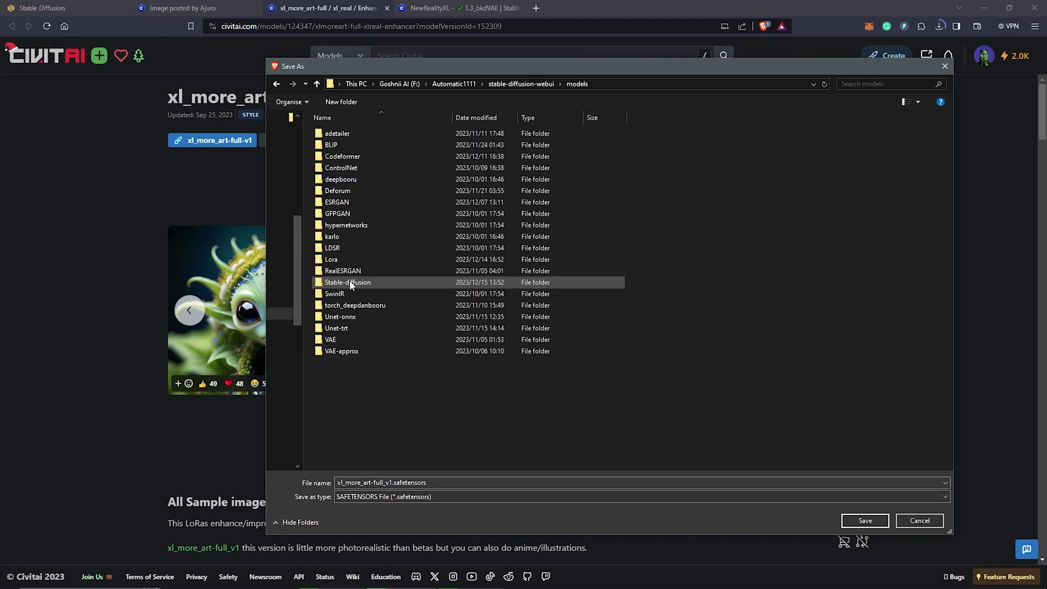
double_click(343, 262)
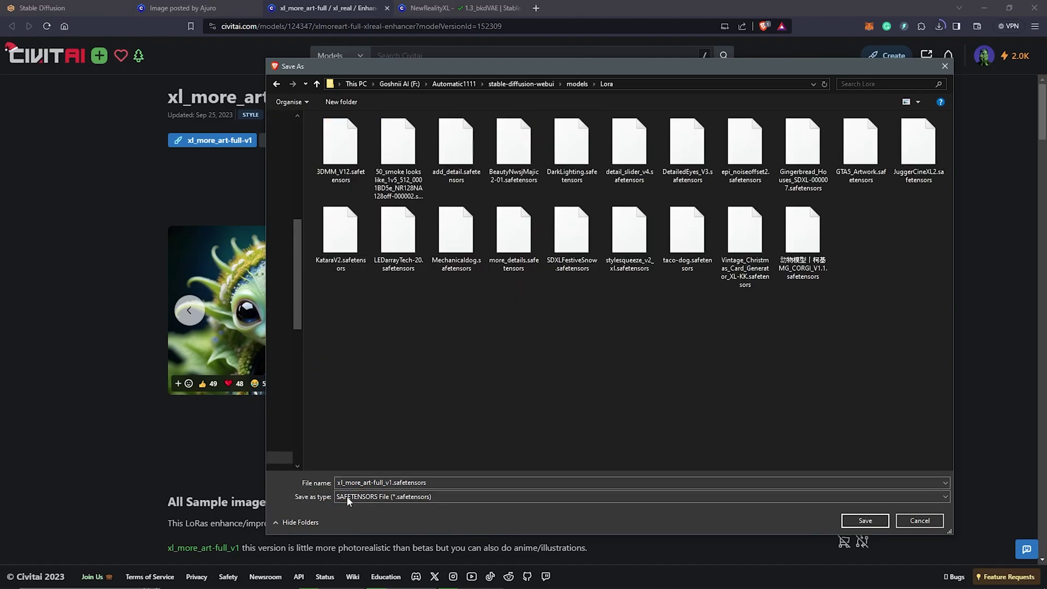
click(866, 520)
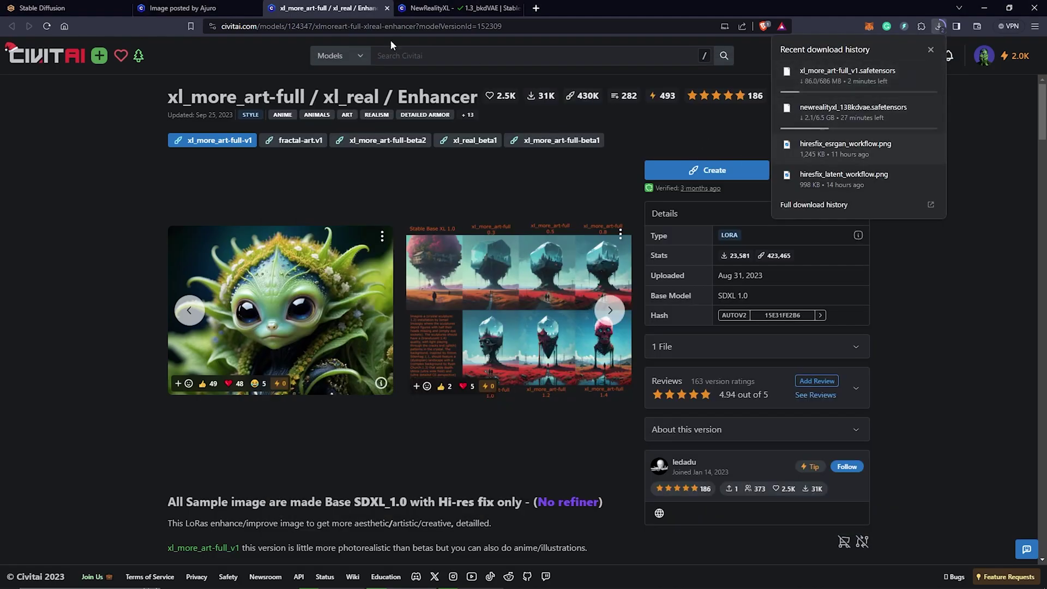
click(72, 8)
Step: Keep albedobaseXL_v11 as the checkpoint for the ninja render, leaving the model unchanged
click(123, 46)
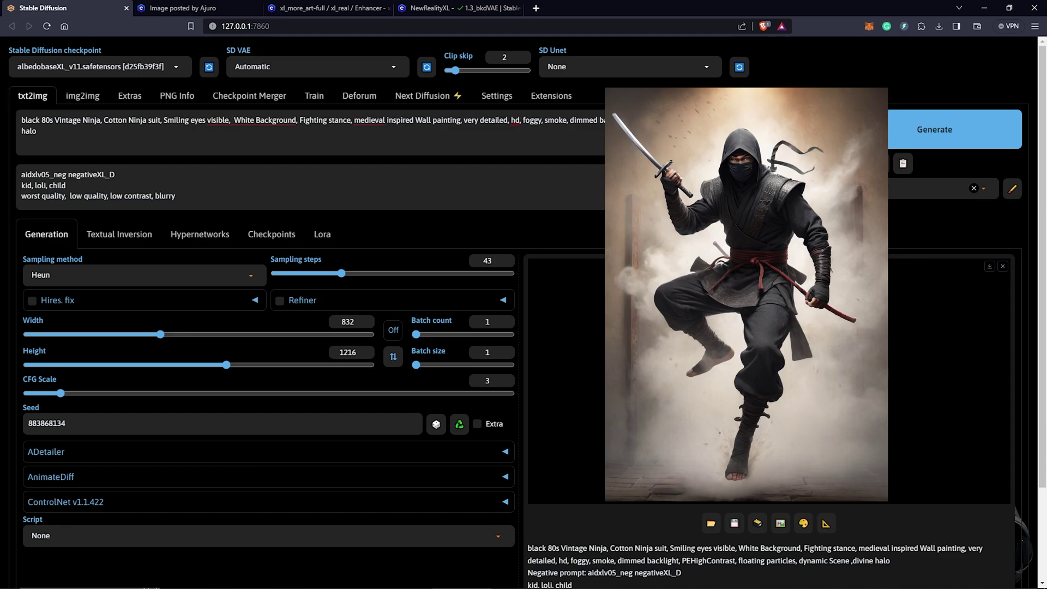
Step: Refresh the checkpoints, select newrealityxl_13Bkdvae, and regenerate the ninja image with it
click(938, 26)
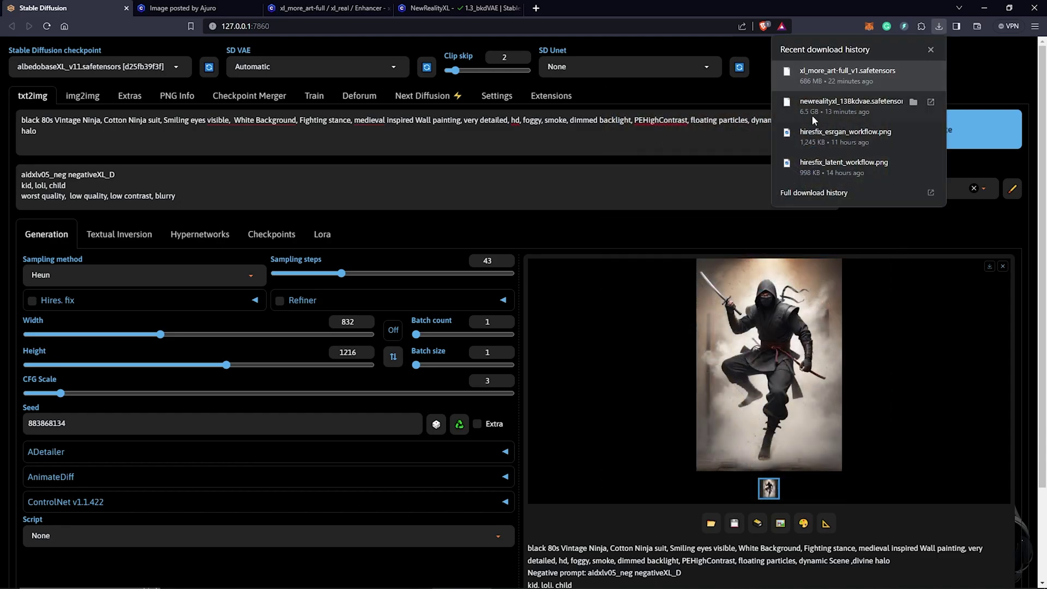
click(209, 67)
click(109, 66)
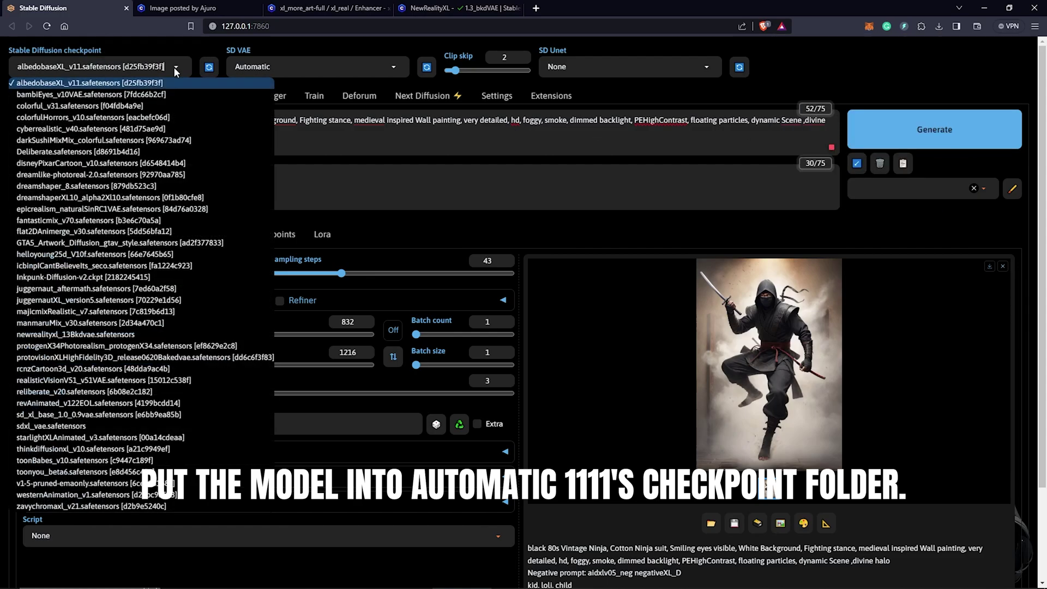
click(55, 335)
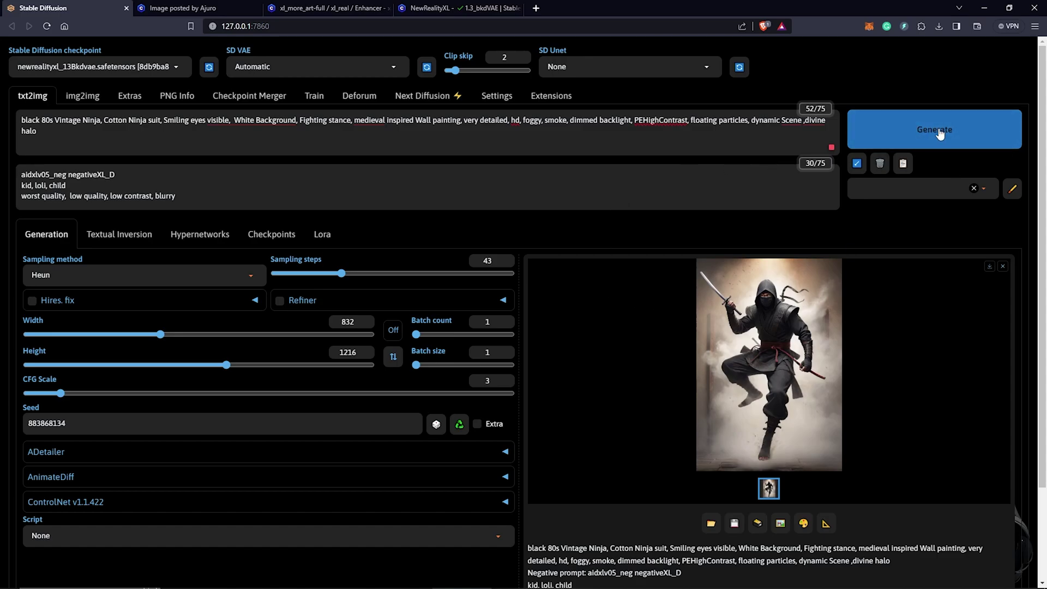
click(938, 134)
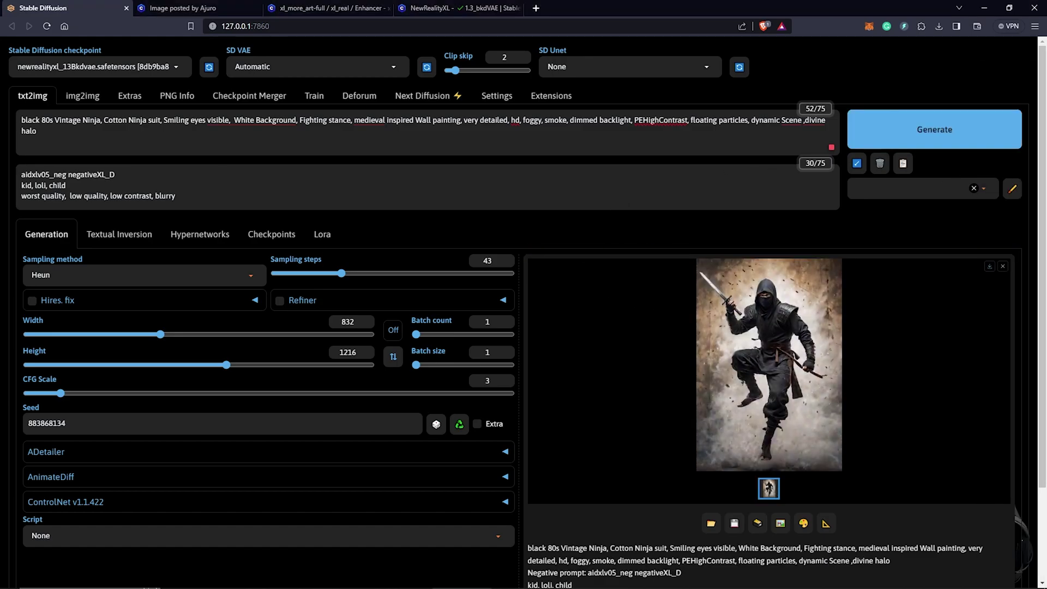
Step: Load the kung-fu panda image into img2img and run Interrogate CLIP on it
click(766, 377)
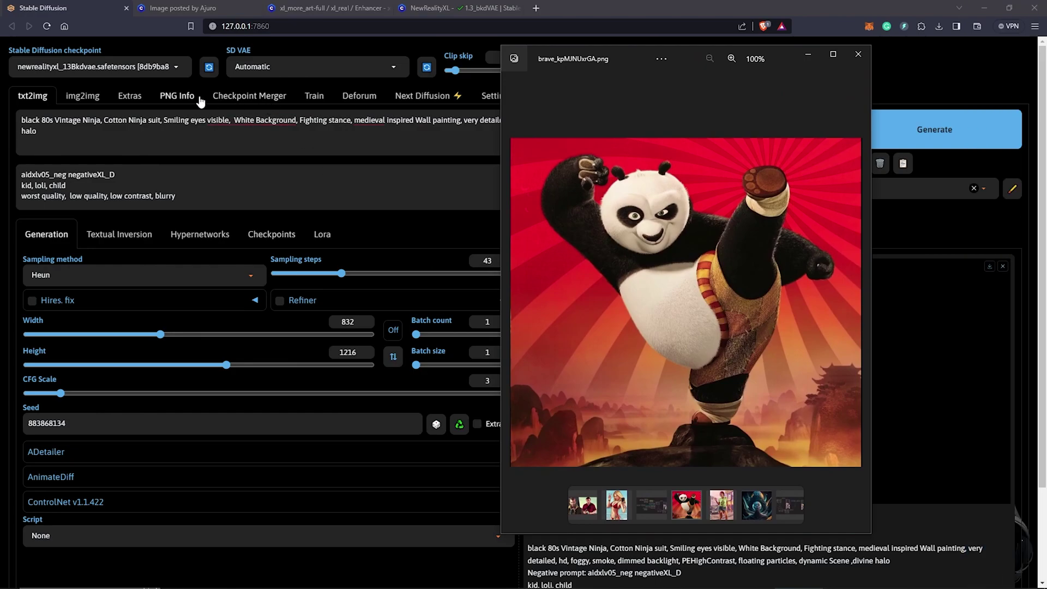
click(82, 96)
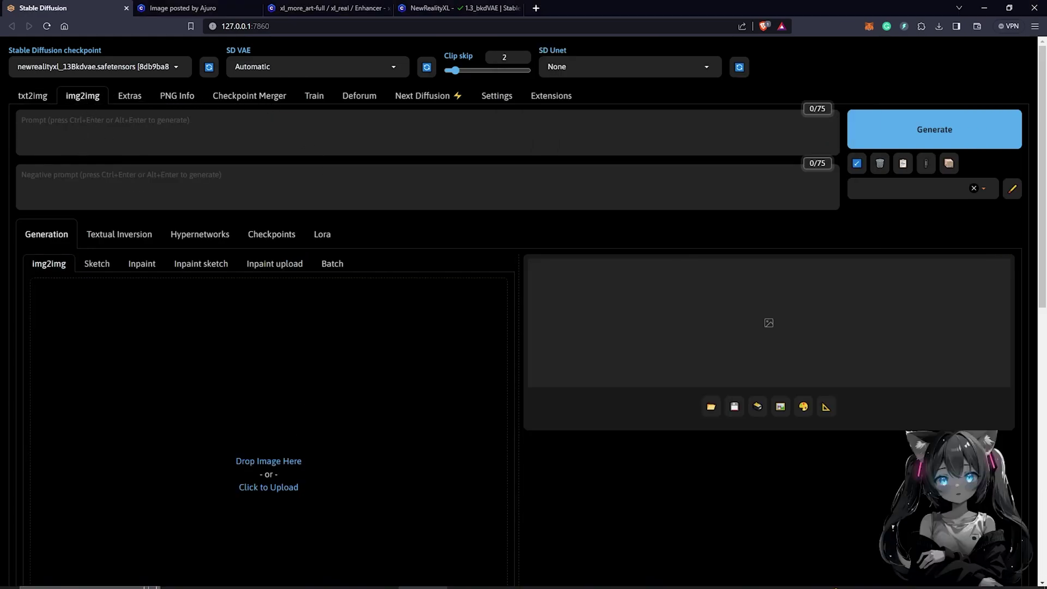
drag(349, 586, 350, 362)
scroll(350, 362, down, 4)
scroll(414, 351, up, 4)
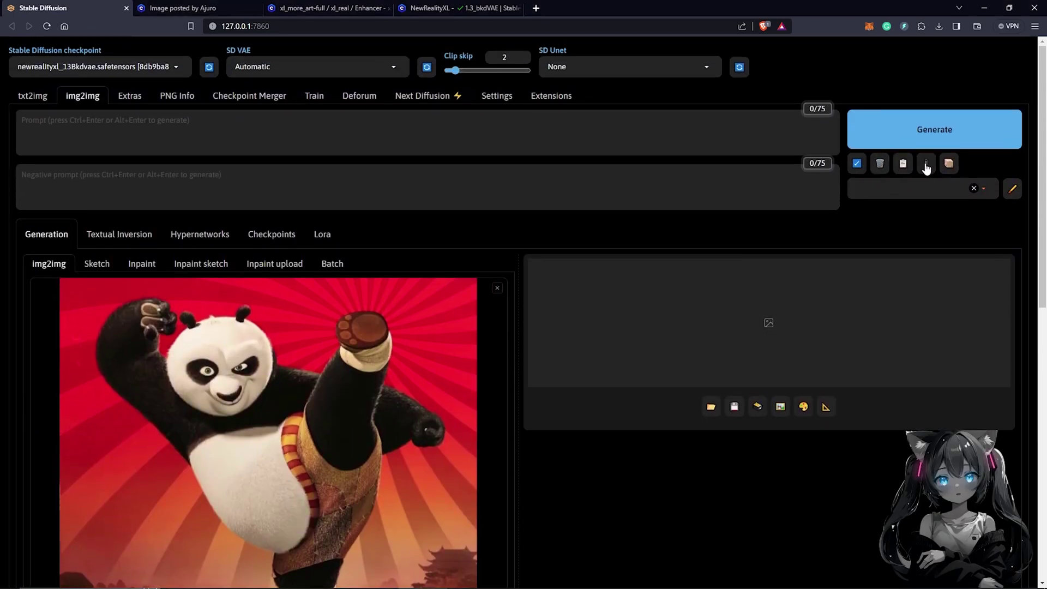
click(925, 164)
Step: Run Midjourney /describe on the panda poster and select 'kung panda' from prompt 1
click(283, 582)
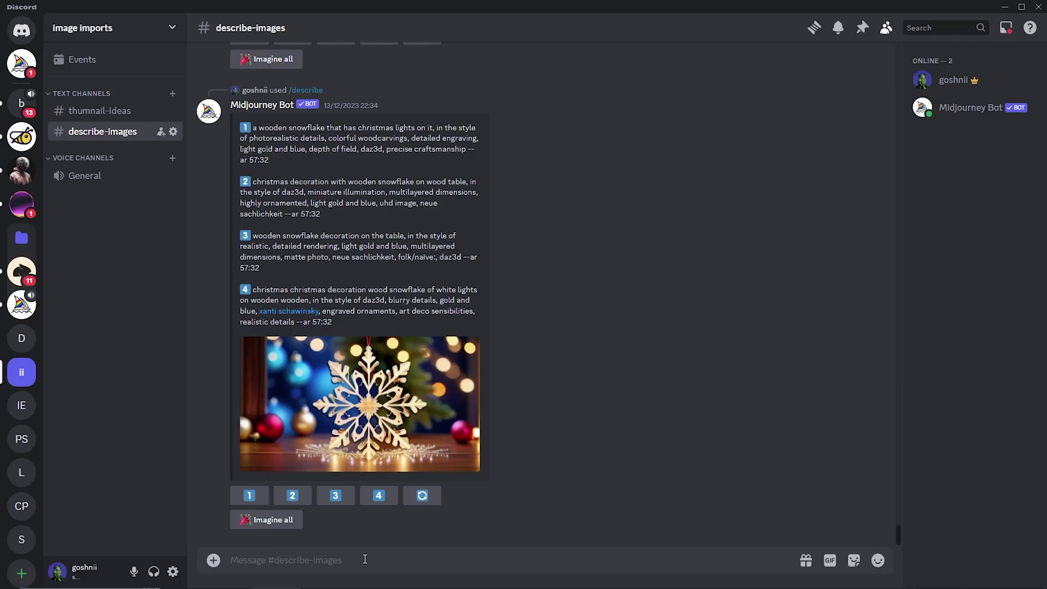
text(/de)
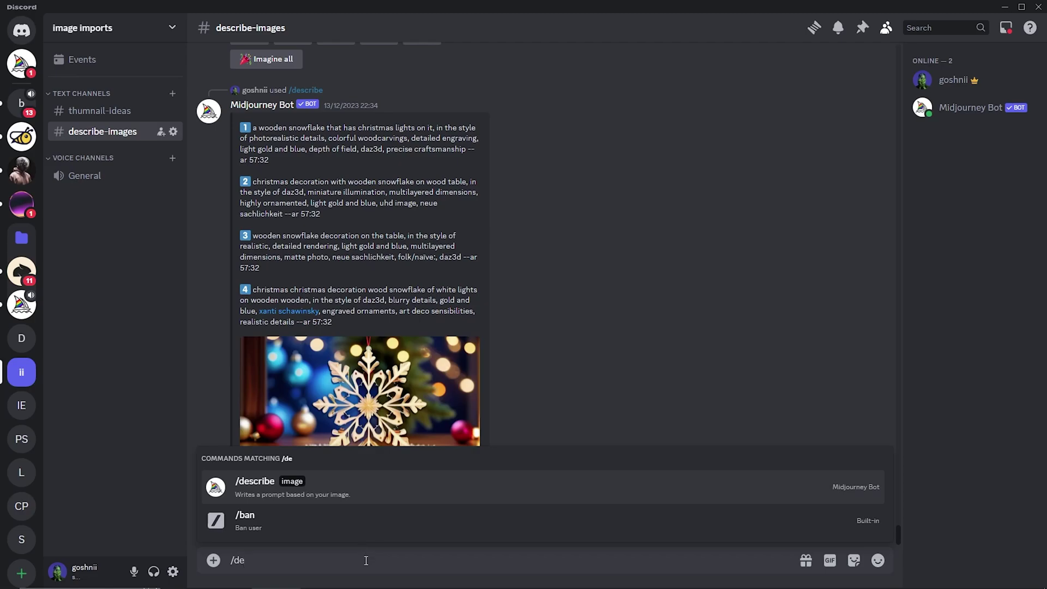
click(321, 484)
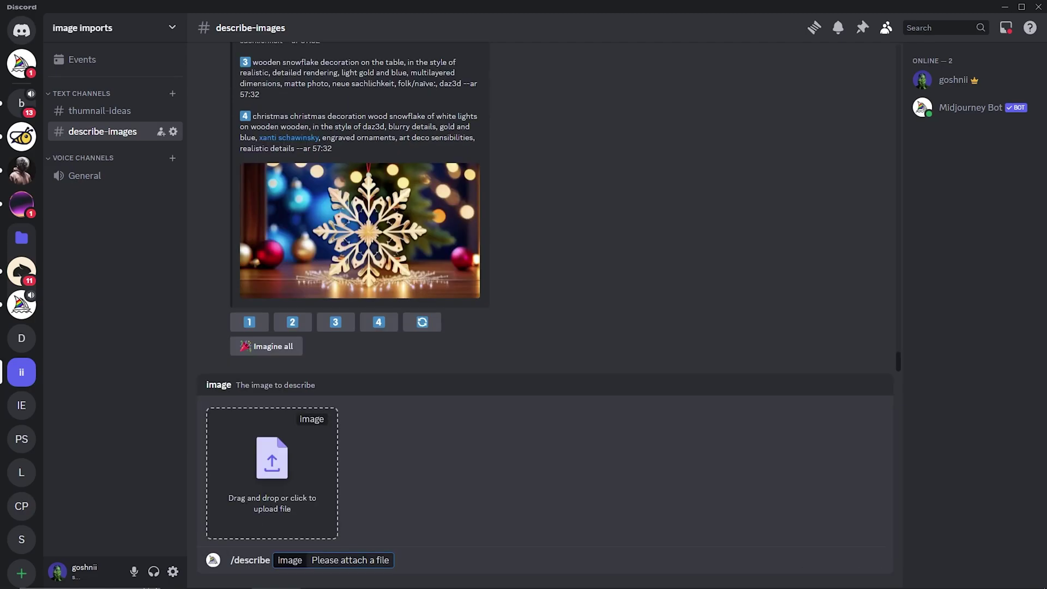
drag(224, 485, 277, 483)
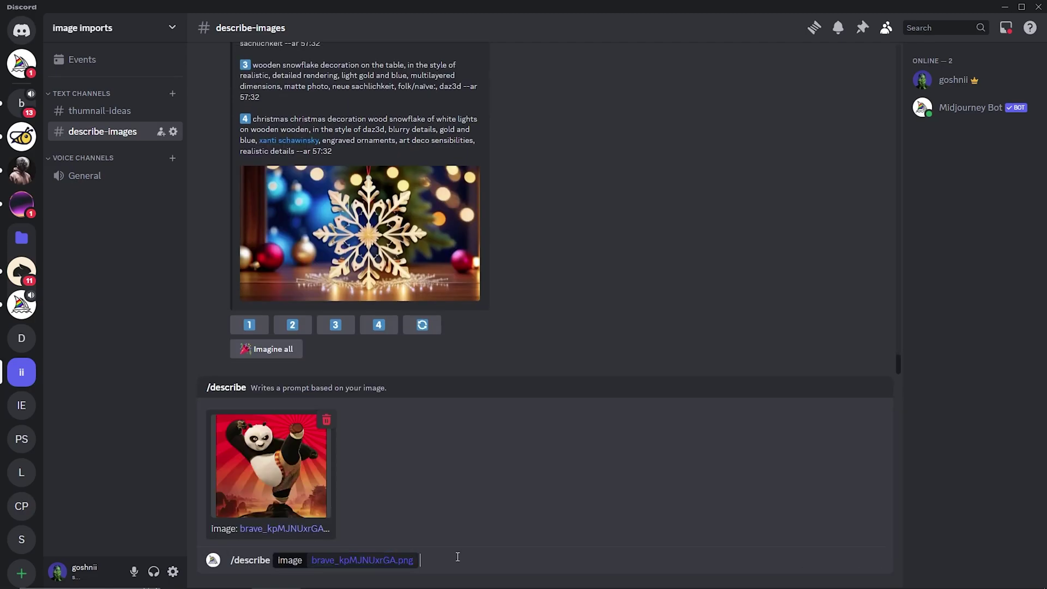
key(Return)
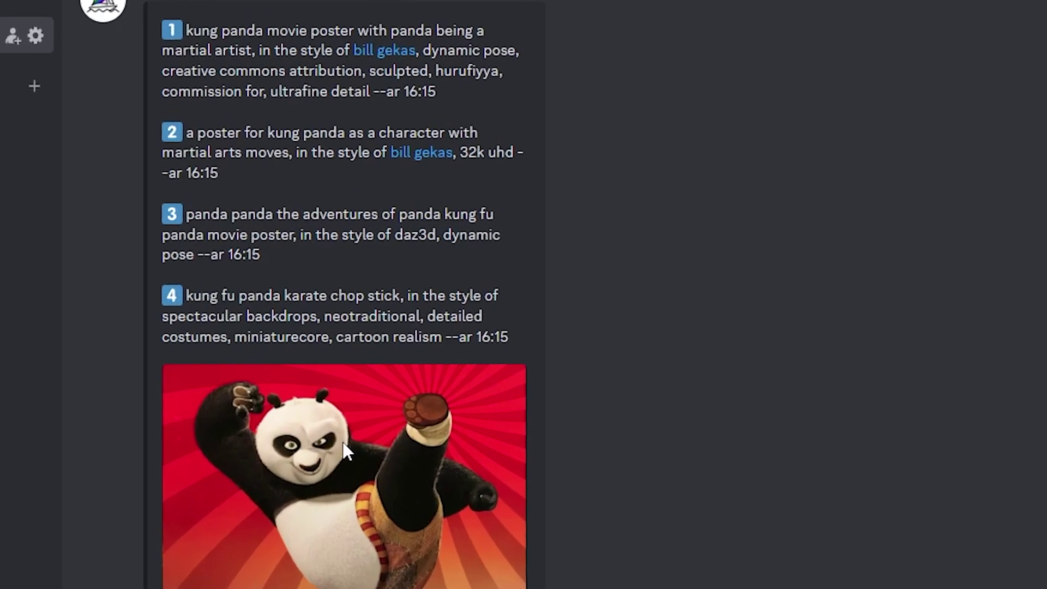
scroll(188, 104, up, 2)
drag(188, 105, 279, 105)
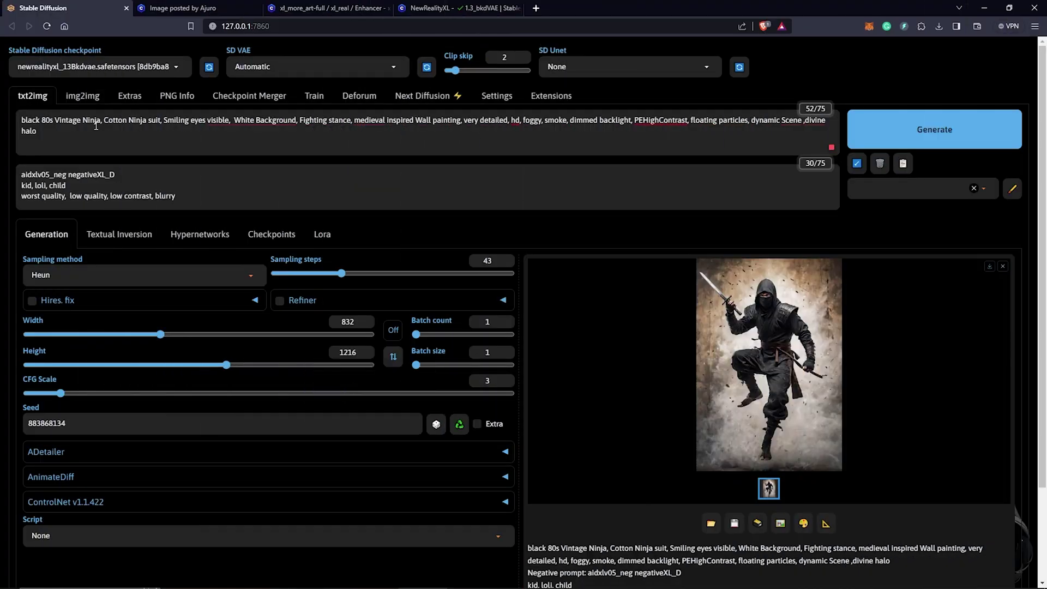
Step: Replace the ninja wording with the panda martial artist phrase plus ', karate chop stick'
drag(101, 121, 146, 121)
key(BackSpace)
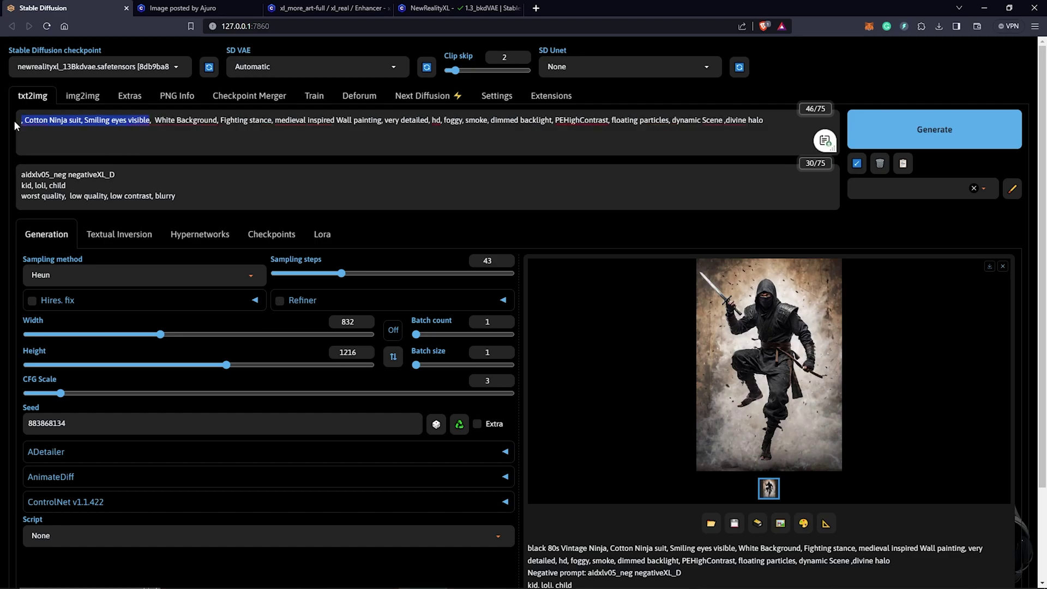
key(BackSpace)
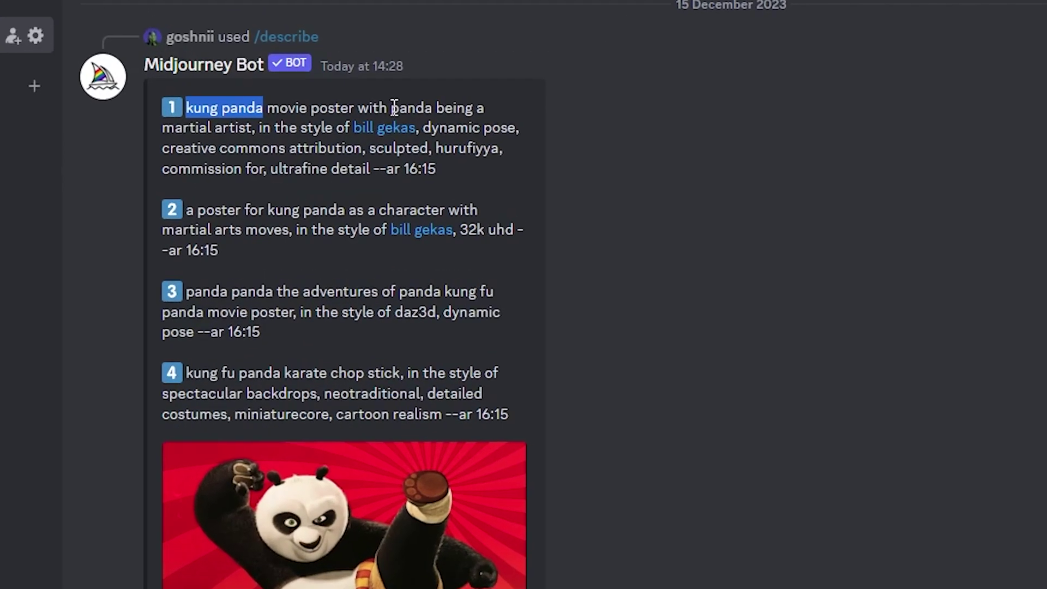
drag(393, 108, 249, 129)
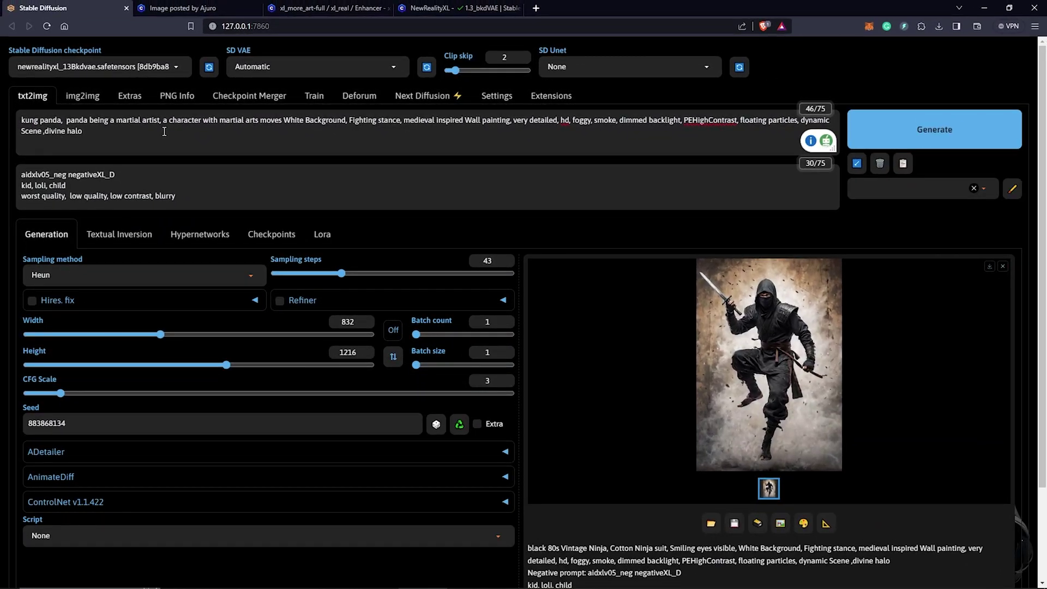
click(283, 121)
text(, karate chop stick,)
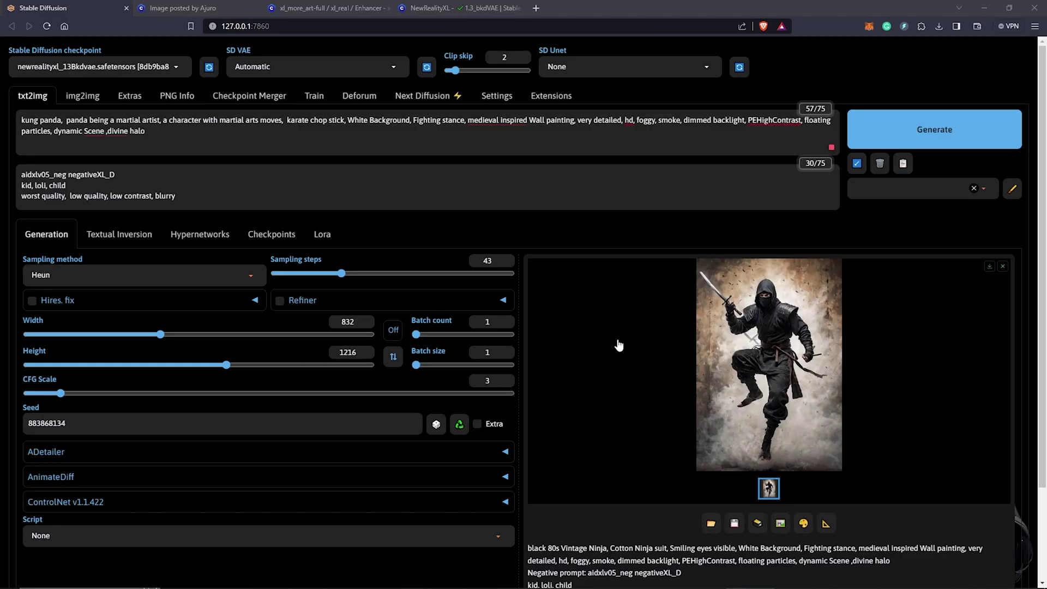
Step: Lock the aspect ratio and shrink the image size from 768 wide to 632×928
click(393, 330)
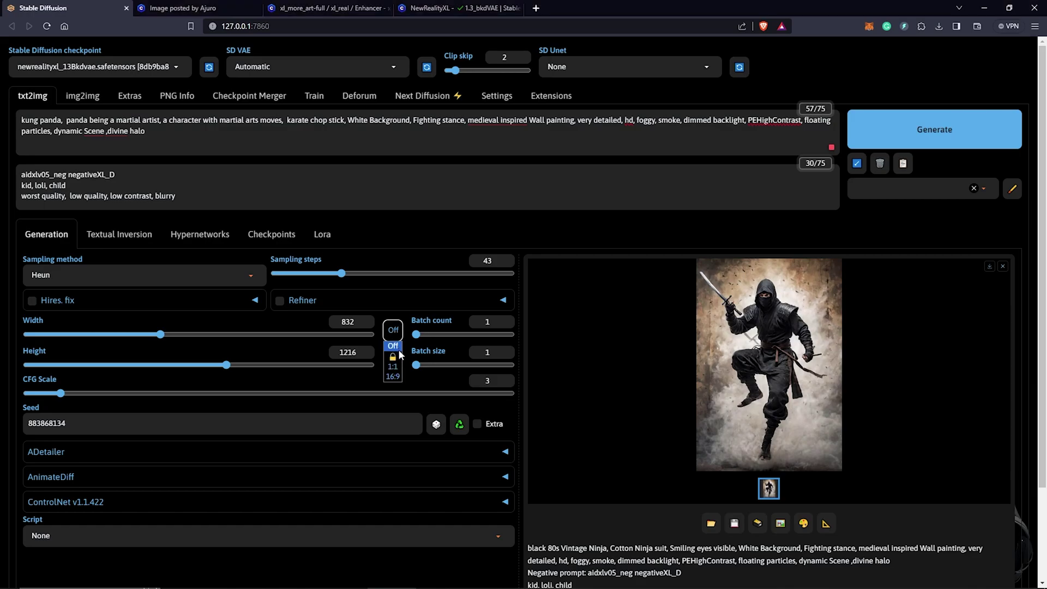
click(393, 356)
click(208, 335)
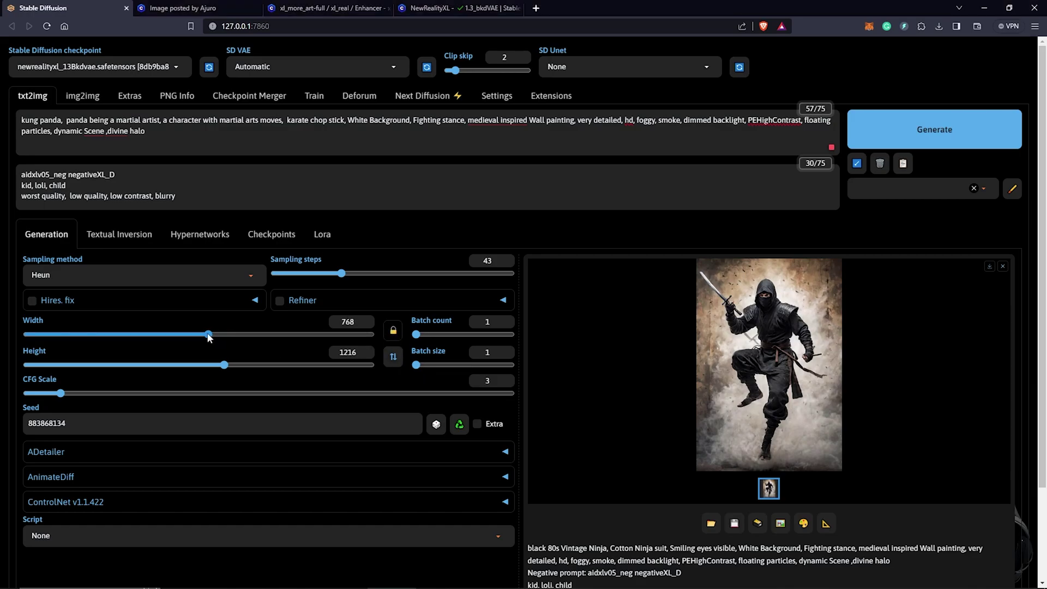
drag(208, 335, 173, 335)
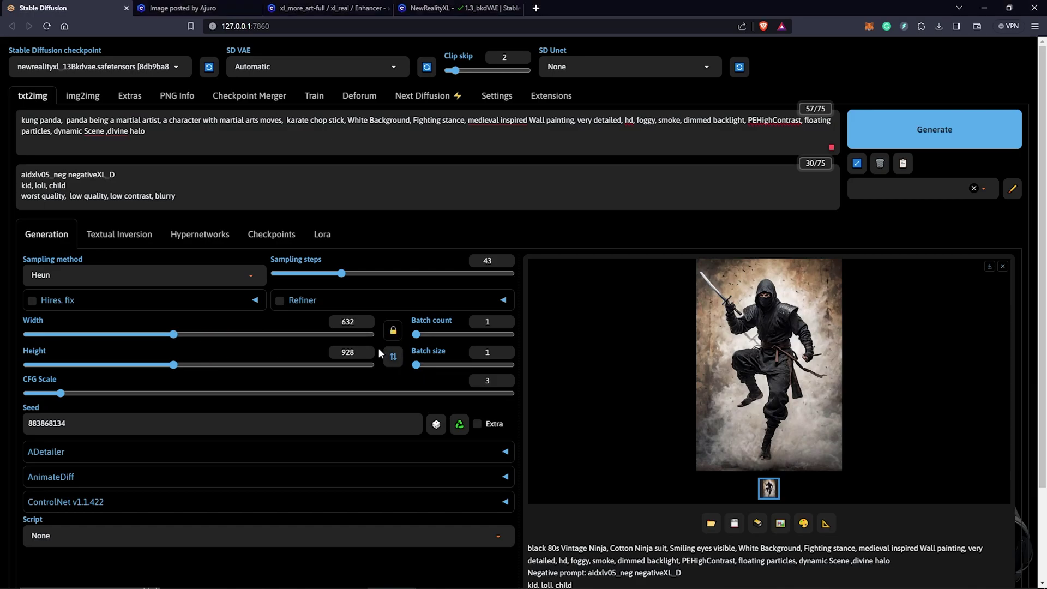
click(554, 98)
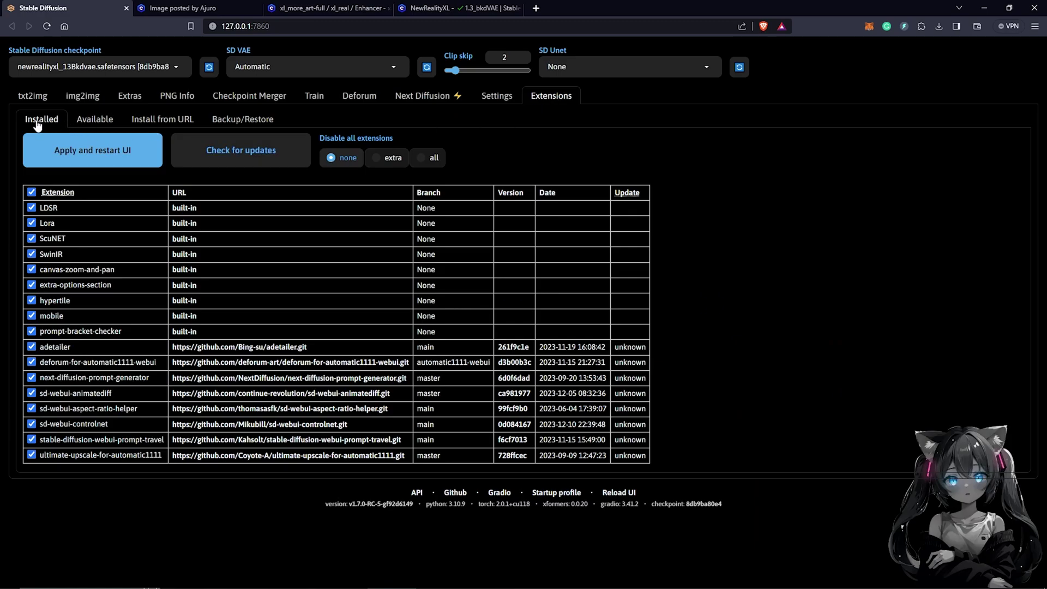
click(94, 119)
click(117, 146)
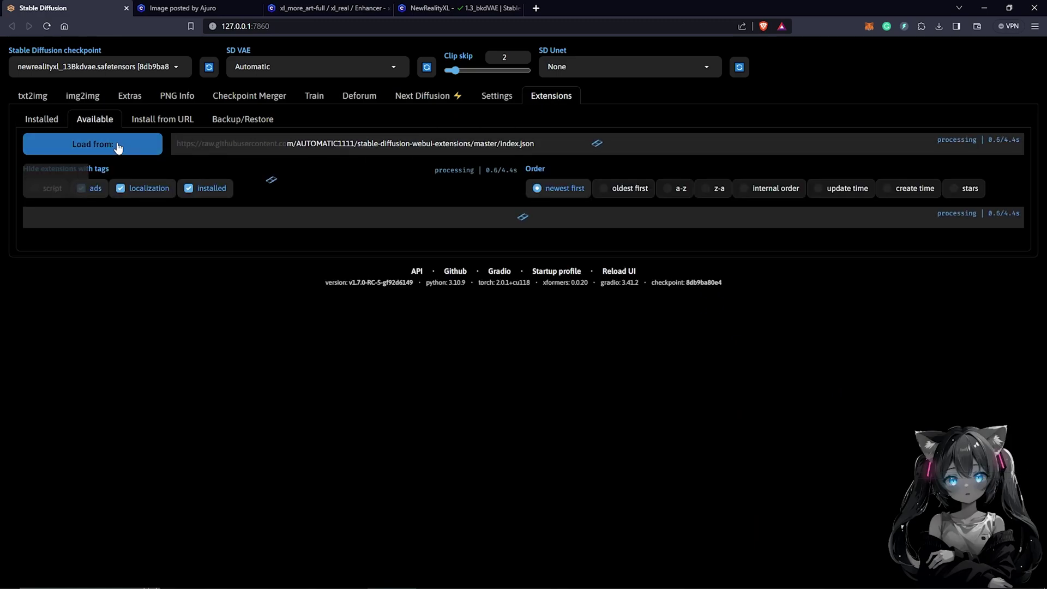
click(289, 189)
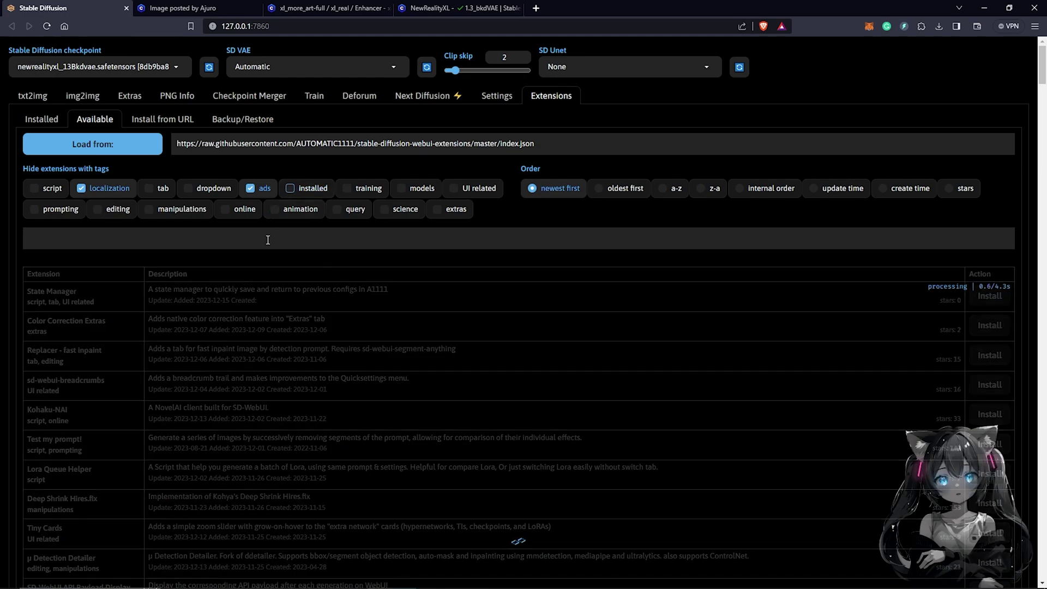
click(267, 240)
text(asp)
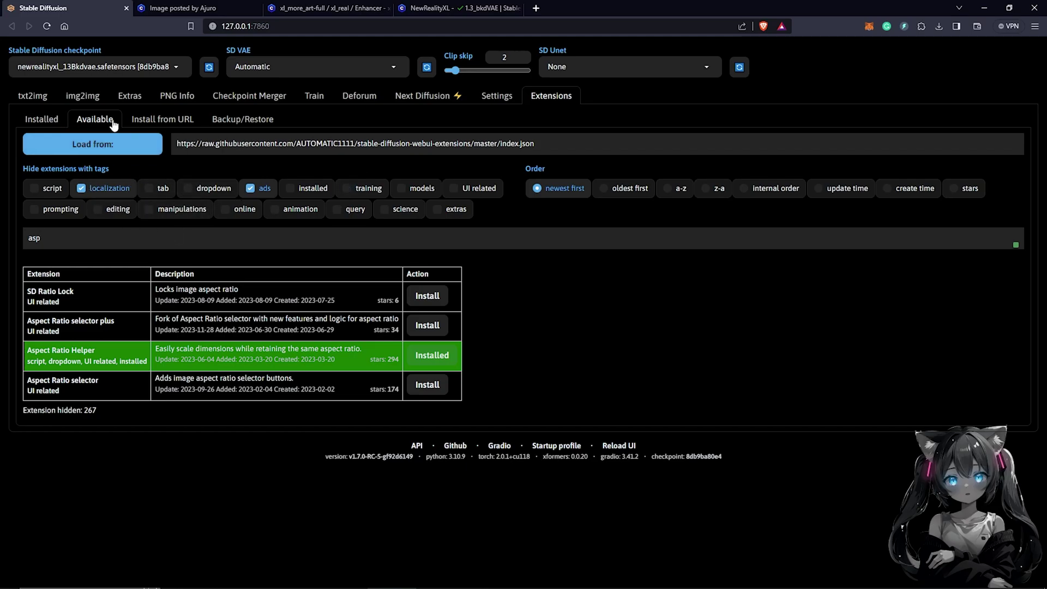
click(33, 98)
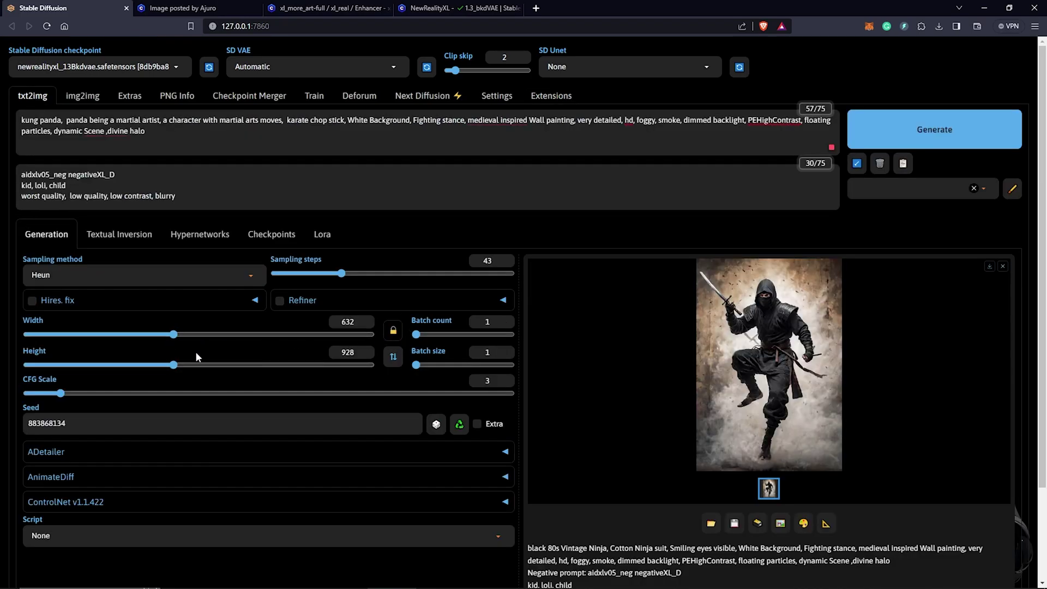
Step: Generate the 632×928 panda martial artist image and inspect it full size
click(866, 137)
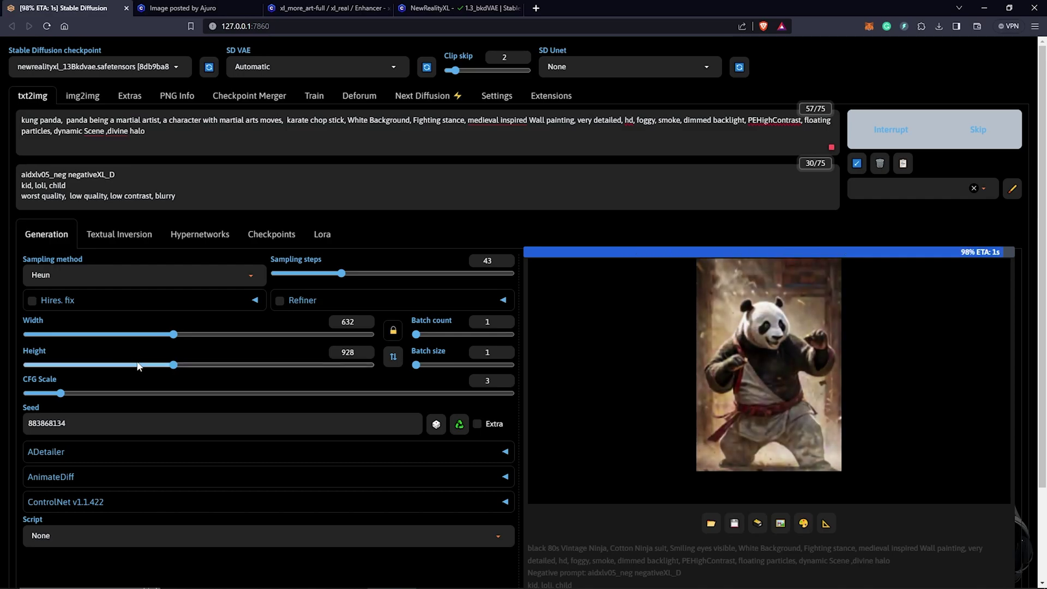
click(775, 357)
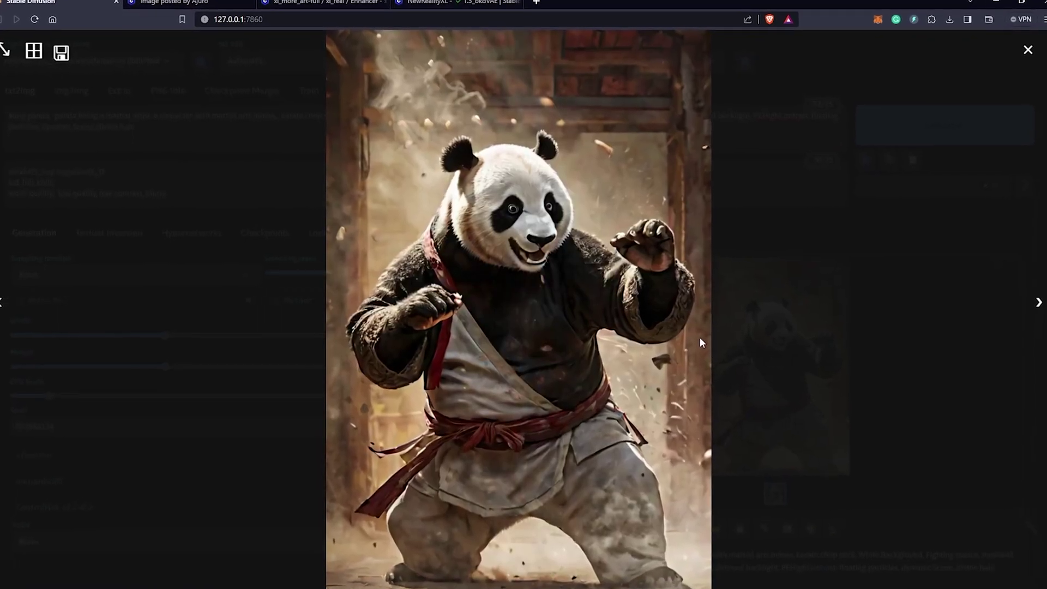
click(714, 338)
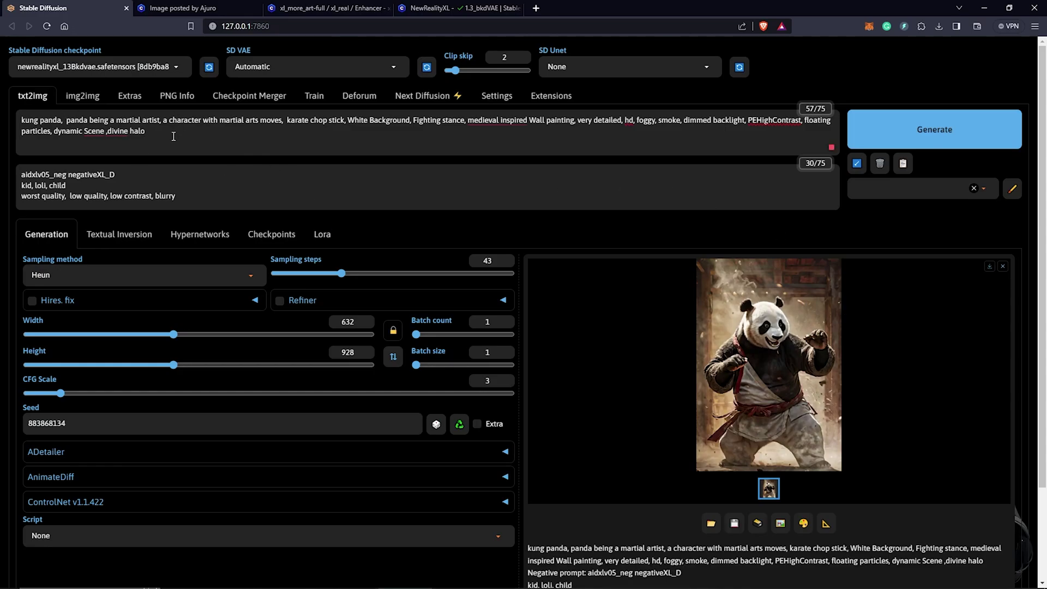
Step: Browse the installed LoRA files in the models/Lora folder, then leave it
click(322, 235)
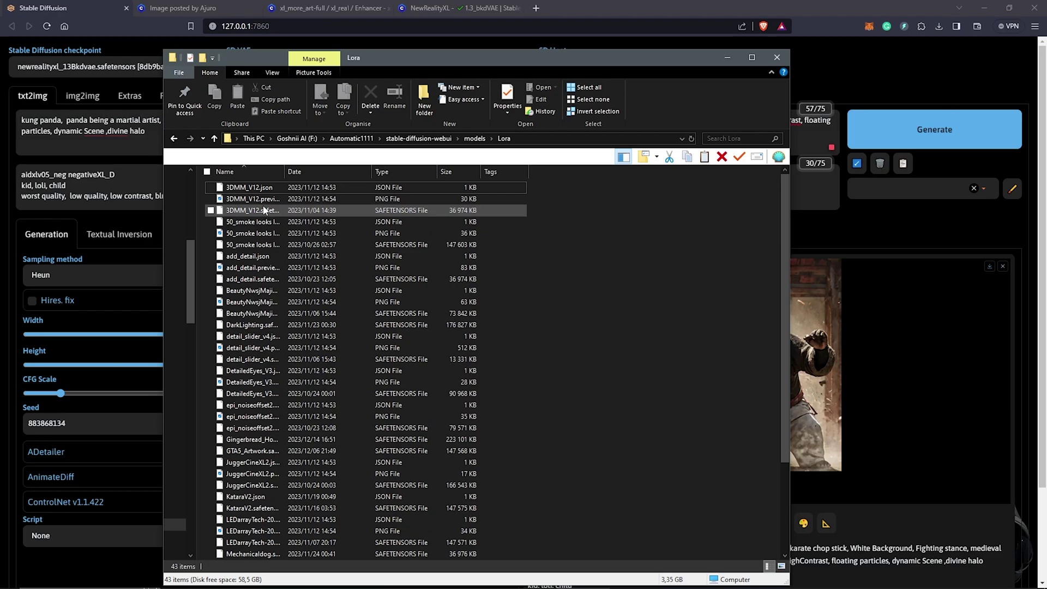
scroll(281, 272, down, 3)
scroll(284, 319, up, 3)
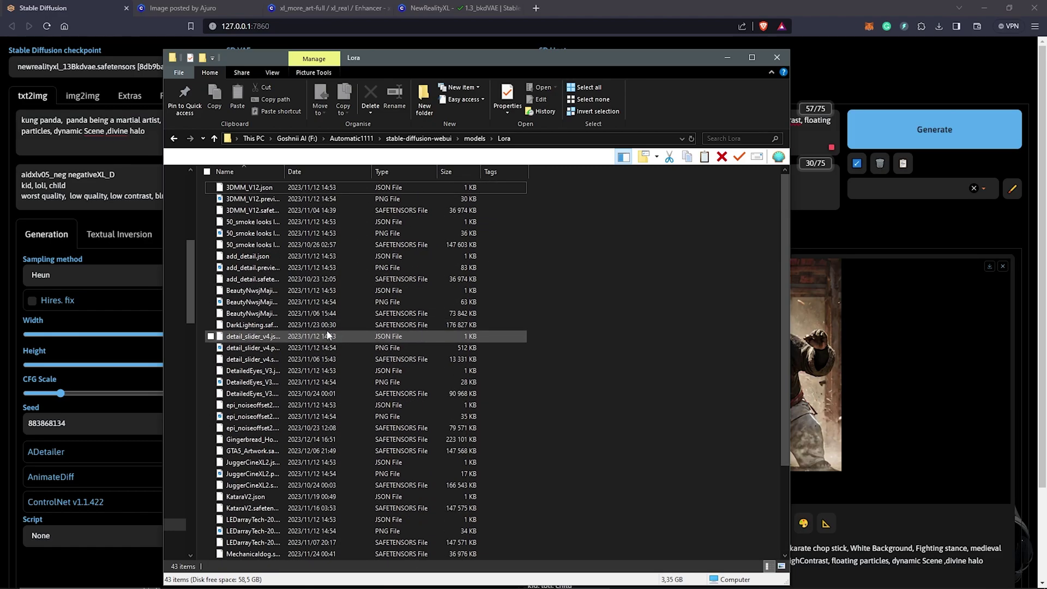
key(alt+Tab)
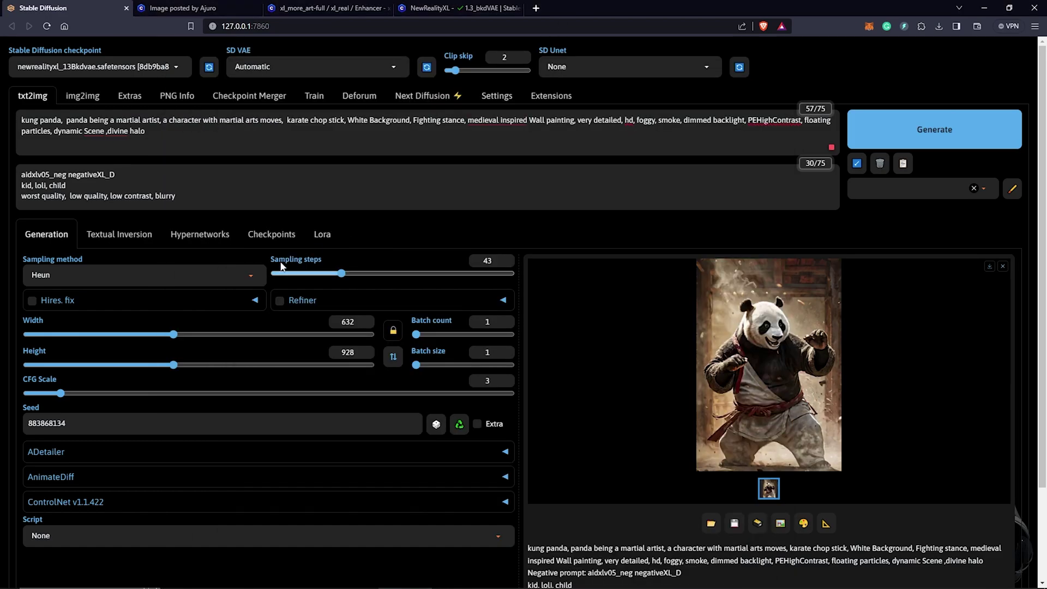
Step: Scroll the Lora tab cards such as JuggerCineXL2 and stylesqueeze_v2_xl, then view the checkpoint list
click(322, 233)
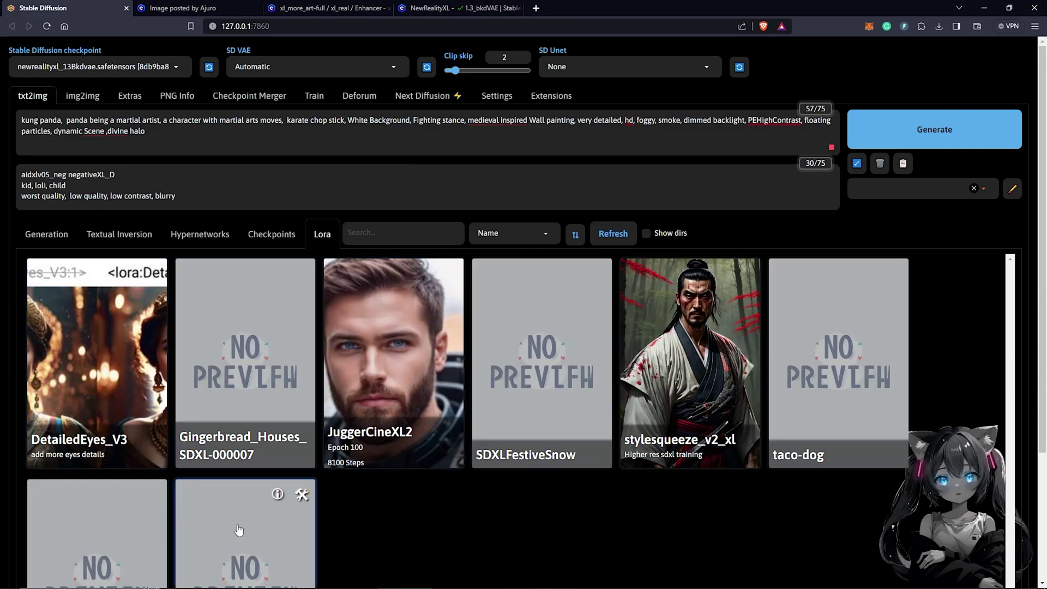
scroll(386, 454, down, 2)
scroll(386, 444, down, 2)
scroll(385, 439, up, 4)
click(178, 70)
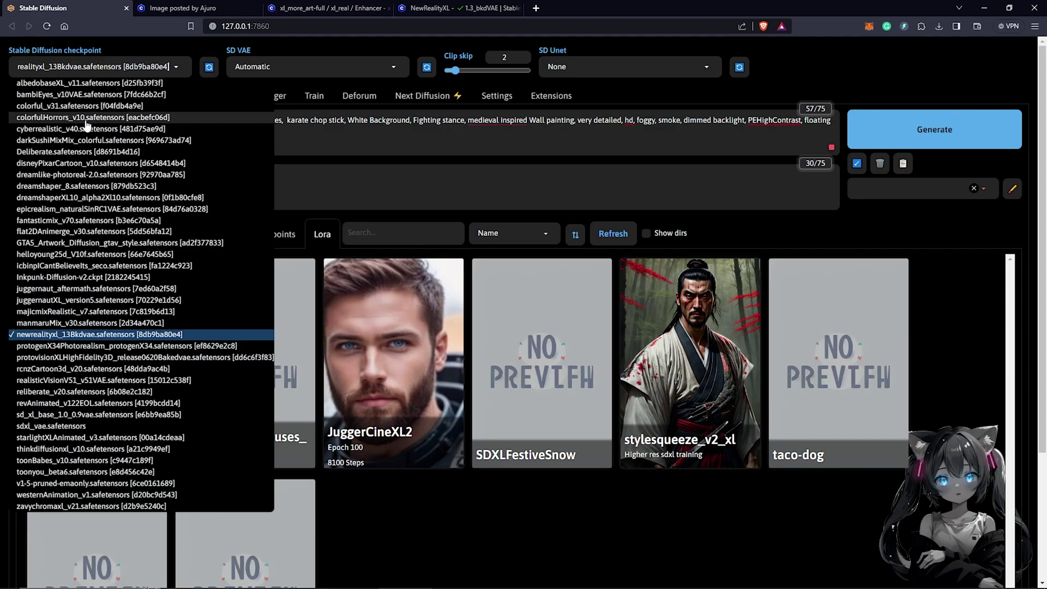
Step: Bring up the Civitai page for the xl_more_art-full / xl_real / Enhancer SDXL 1.0 LoRA
click(323, 6)
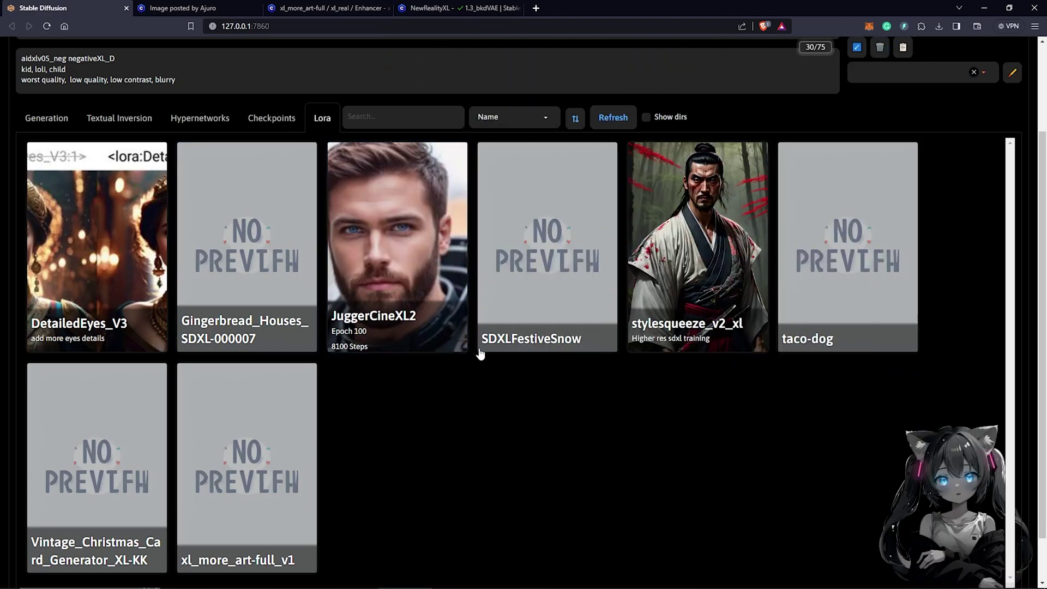
Step: Generate a kung panda martial-artist image with the xl_more_art-full_v1 LoRA at weight 1
scroll(600, 393, down, 1)
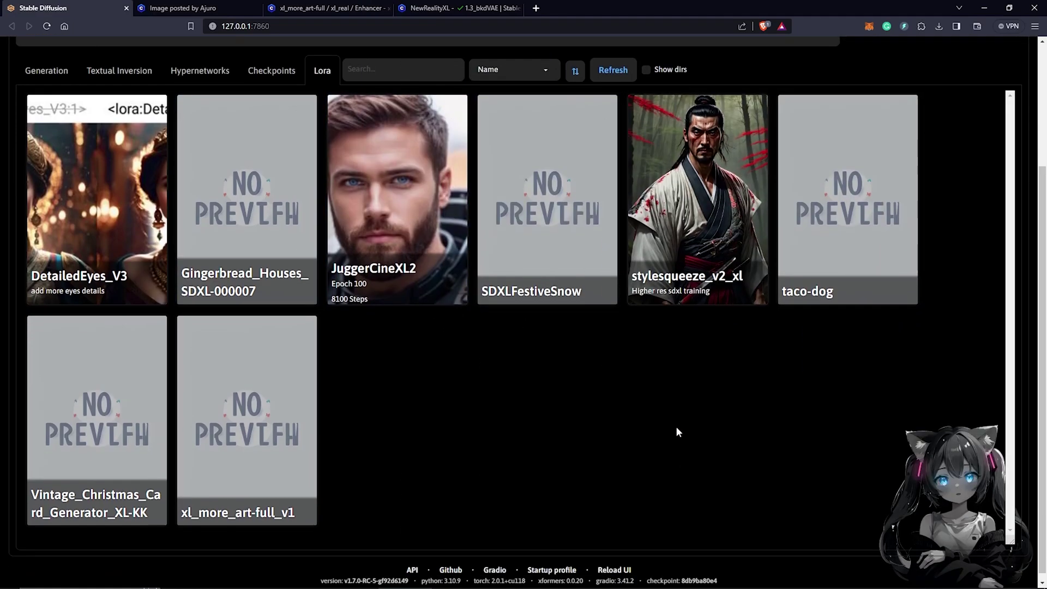
mouse_move(224, 510)
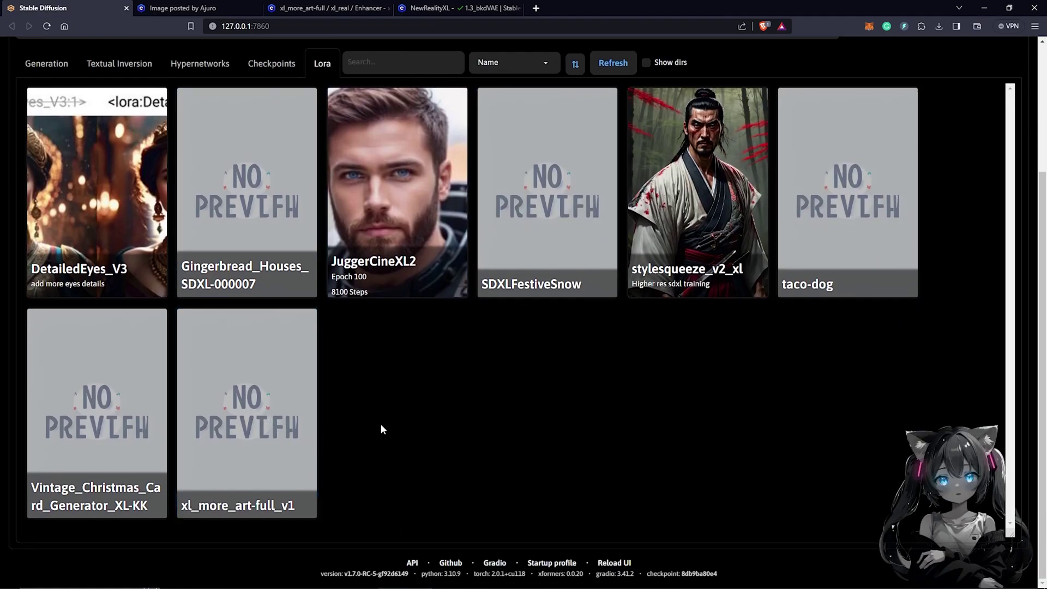
scroll(382, 429, up, 3)
click(46, 235)
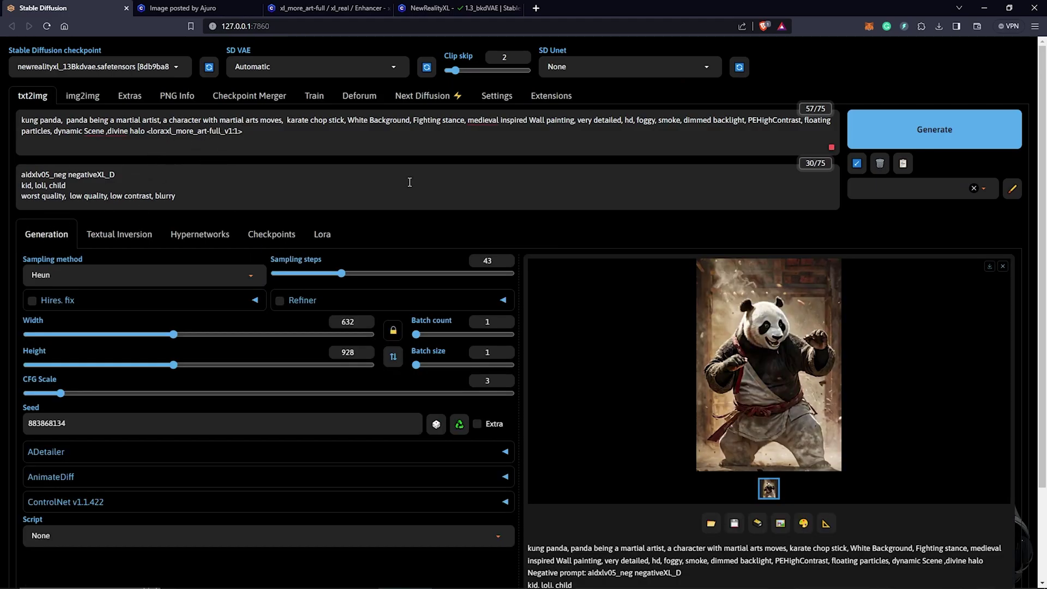
click(945, 136)
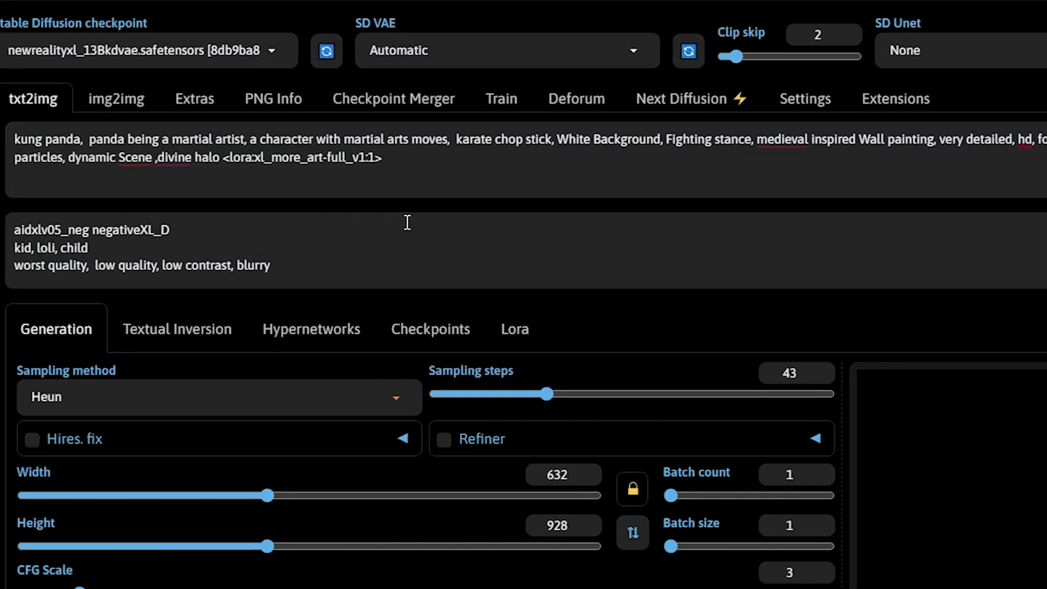
Step: Regenerate the panda at LoRA weights 0.8 and 0.5, then interrupt the 0.1 run
text(.8)
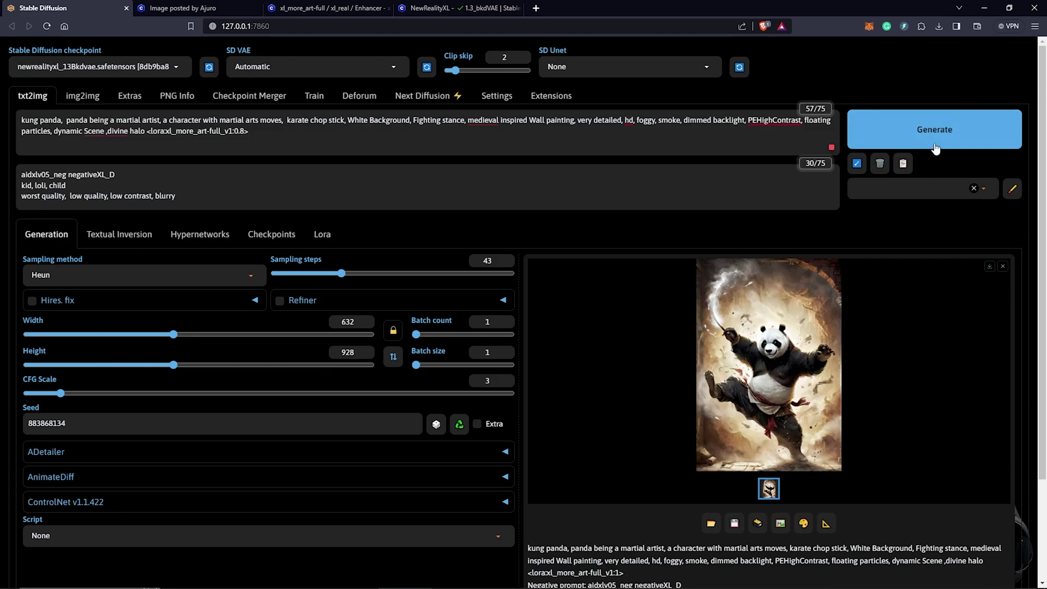
click(942, 136)
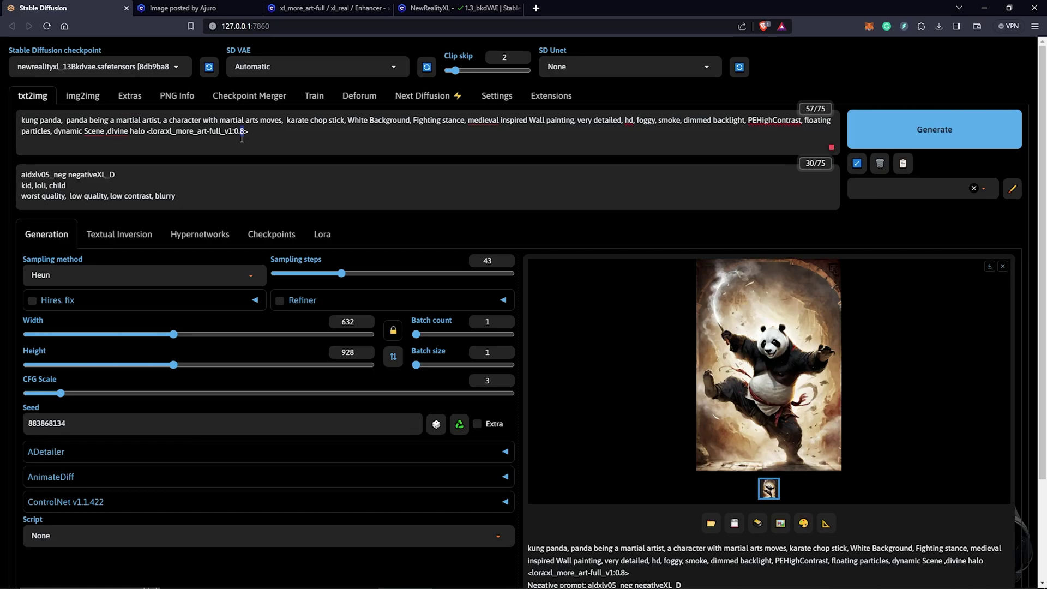
click(945, 138)
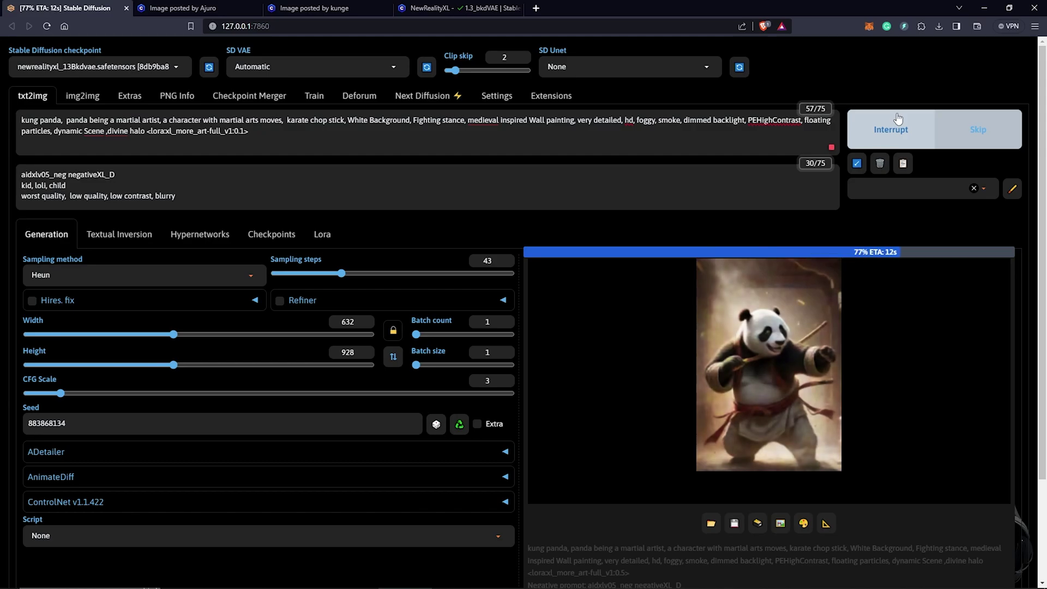
click(898, 118)
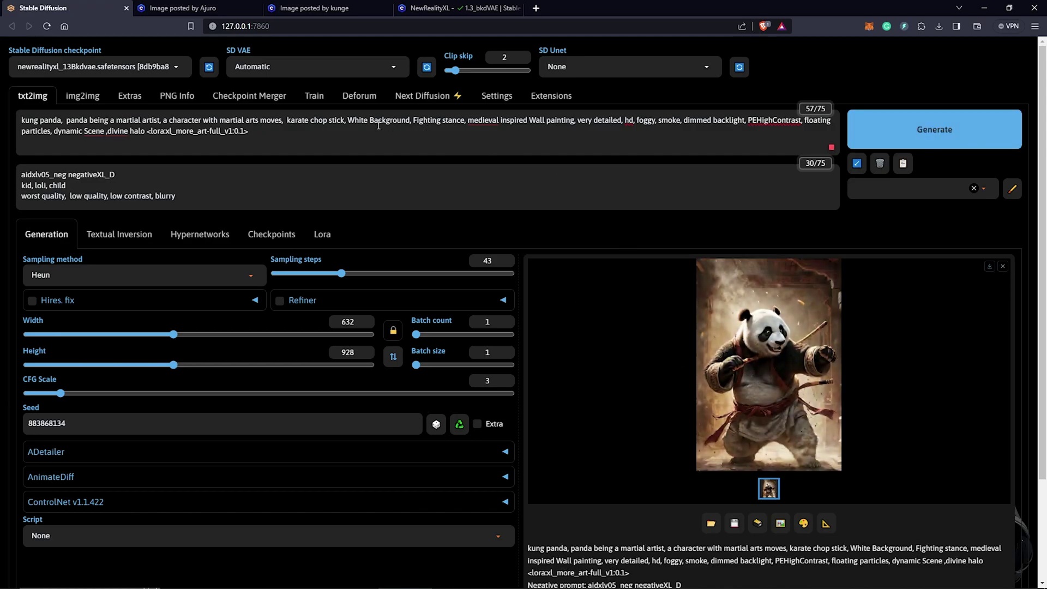
Step: Delete 'chop stick' from the panda prompt and regenerate, then view the high-kicking panda result
drag(312, 120, 337, 120)
click(825, 270)
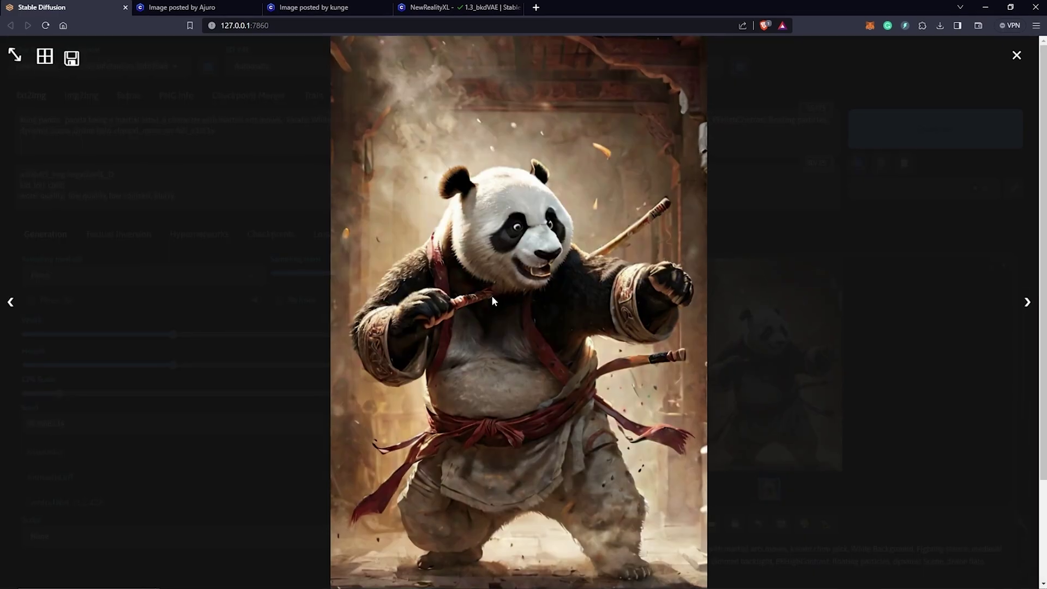
click(848, 253)
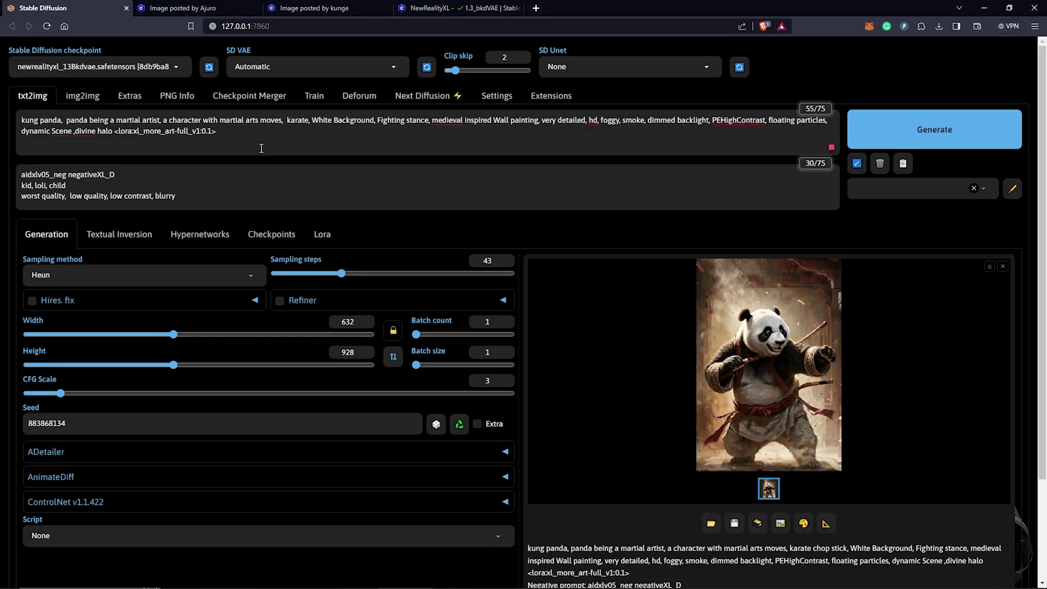
click(971, 130)
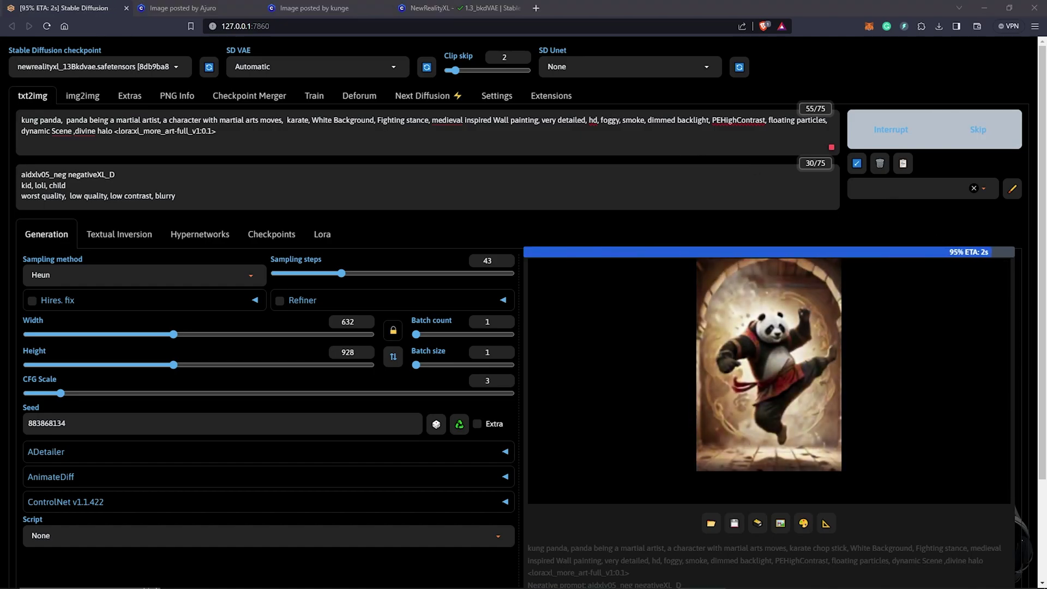
click(770, 358)
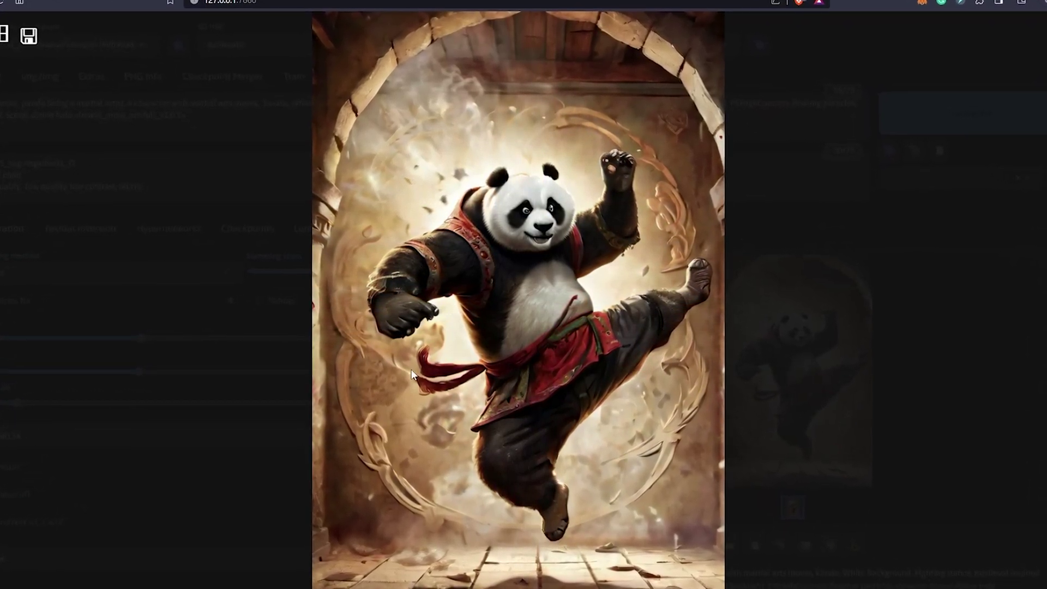
click(421, 423)
Step: Open the panda render in Photos beside the yellow-robed rabbit reference to compare them
click(653, 584)
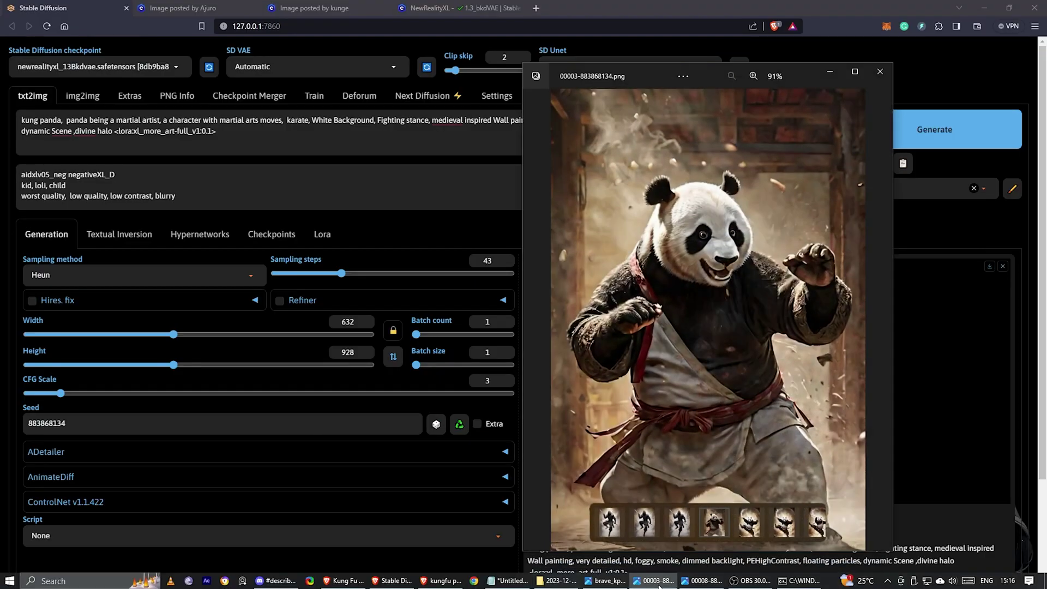
drag(762, 77, 407, 47)
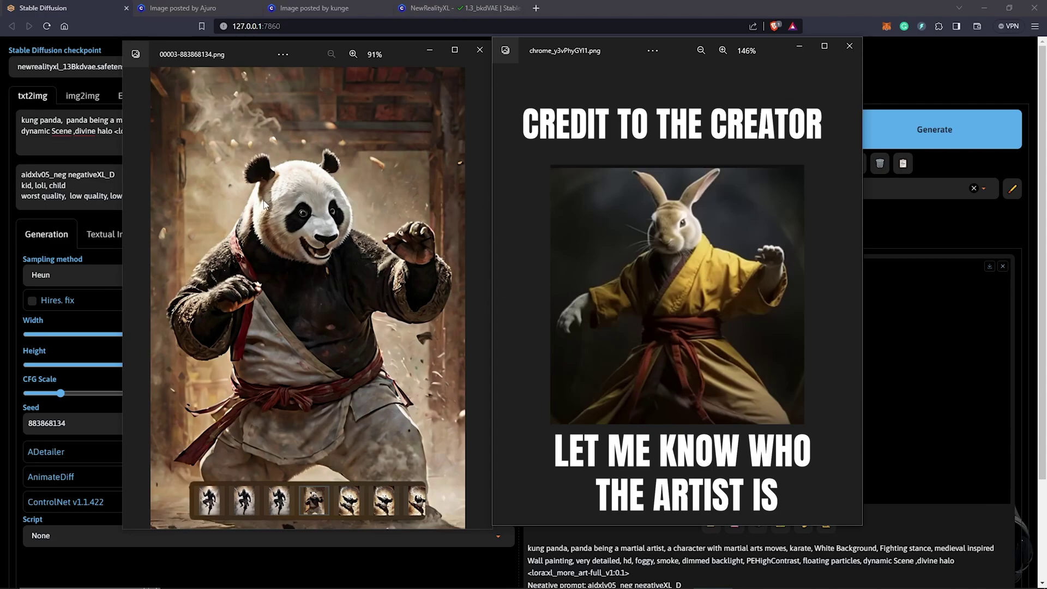
click(799, 47)
Step: Select 'martial arts' and the jiu jitsu costume phrase from Midjourney's rabbit descriptions in Discord
click(429, 50)
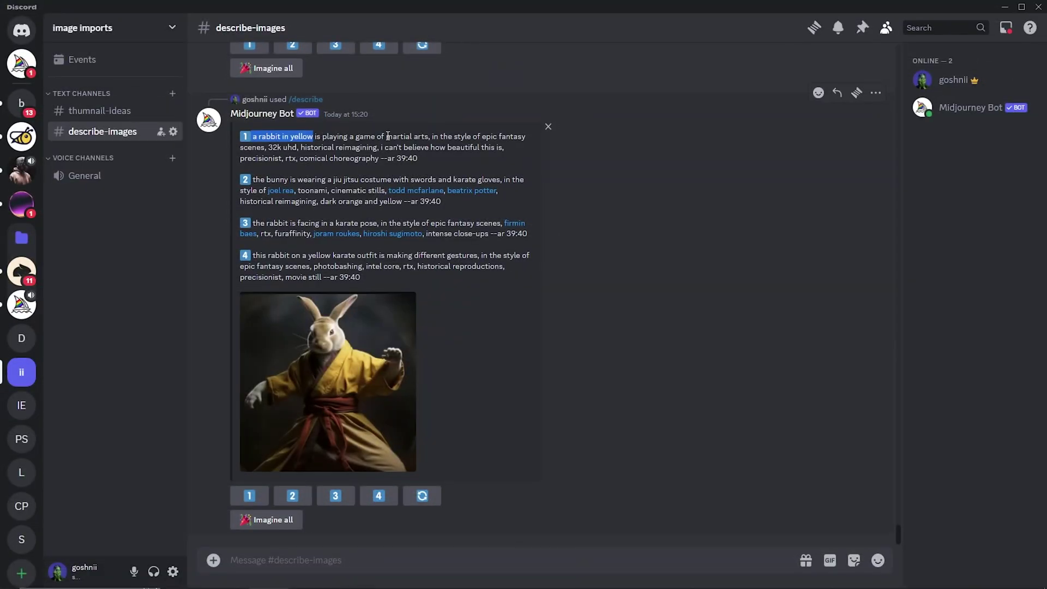
drag(386, 136, 424, 135)
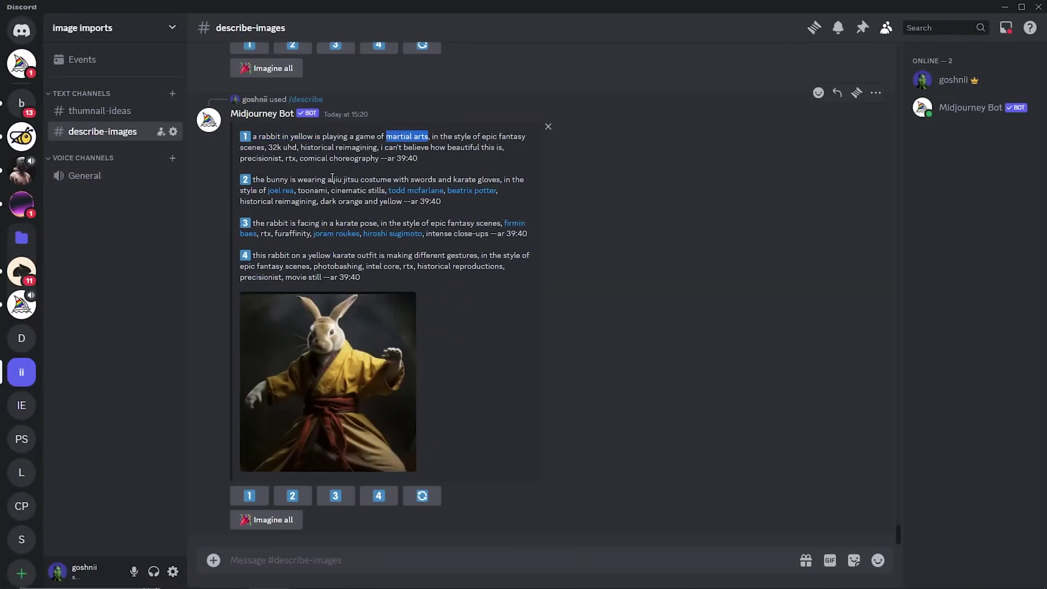
drag(390, 181, 252, 181)
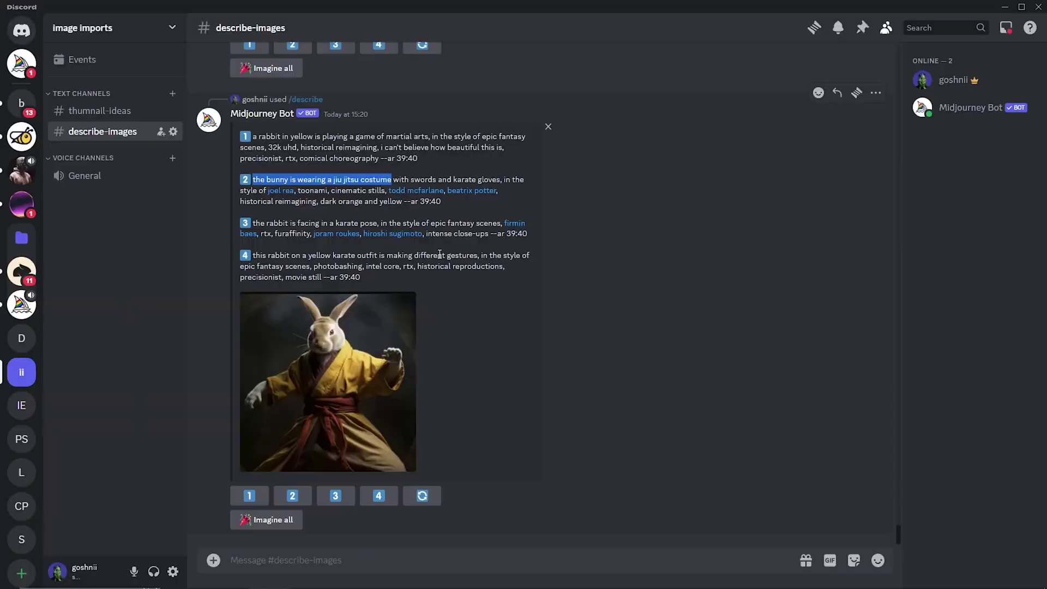
Step: Add the karate pose phrase to the yellow bunny prompt and view the LoRA 0.1 result
drag(334, 220, 380, 220)
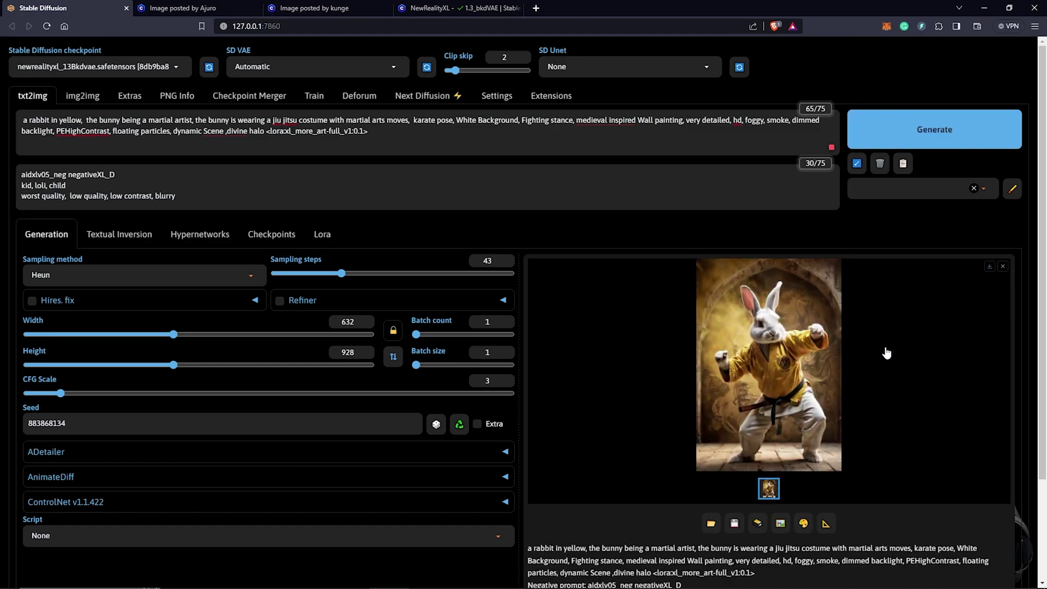
click(839, 349)
click(481, 312)
Step: Generate the jiu jitsu bunny at LoRA weight 0.2 and view the result
click(960, 132)
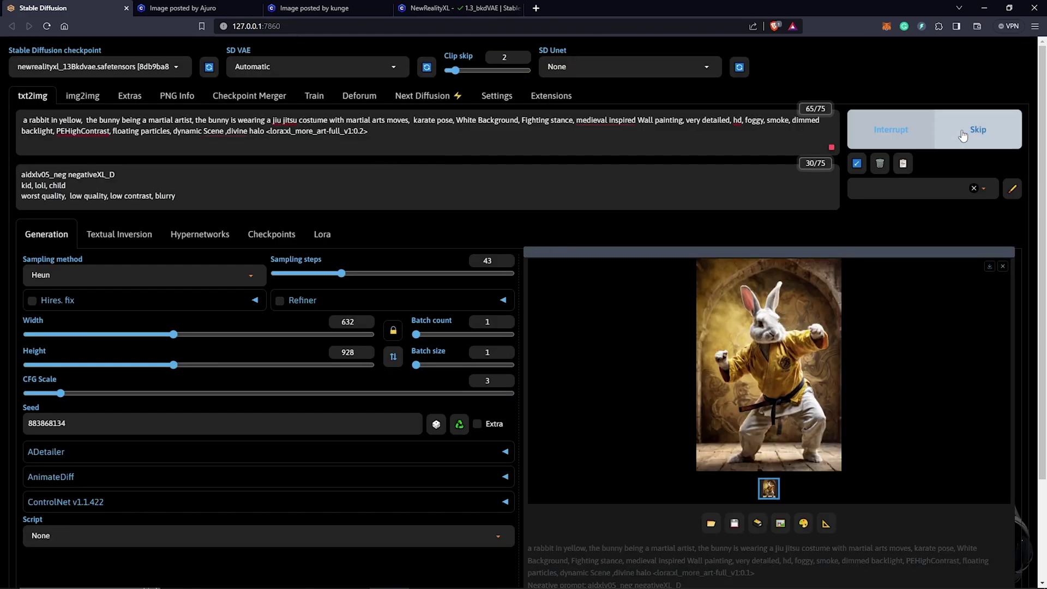
click(819, 376)
click(848, 263)
Step: Generate the bunny at LoRA weight 0.5, view it, then expand the Hires. fix upscalers
key(ctrl+Return)
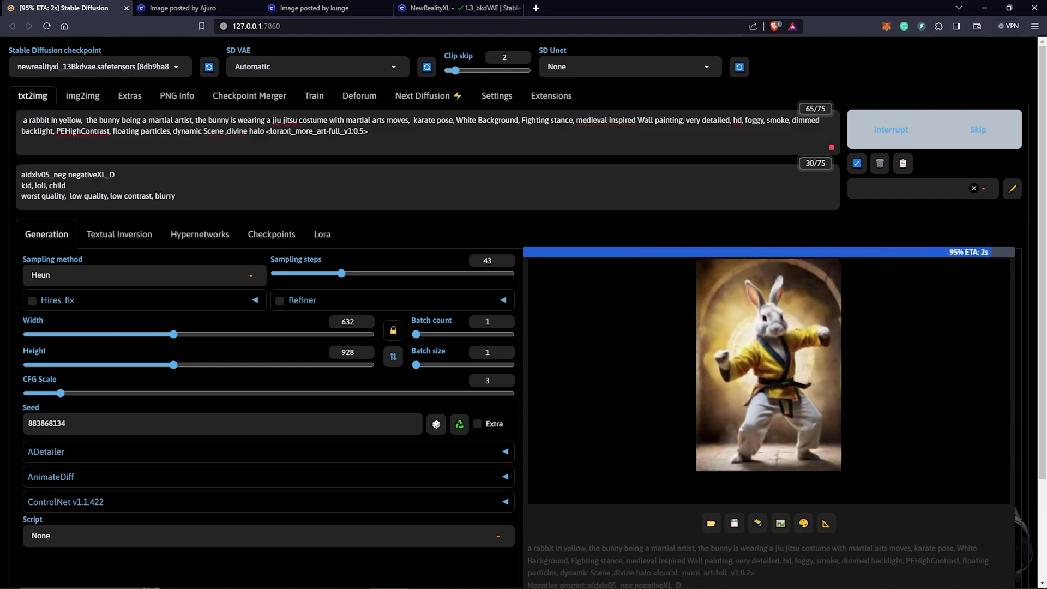
click(799, 379)
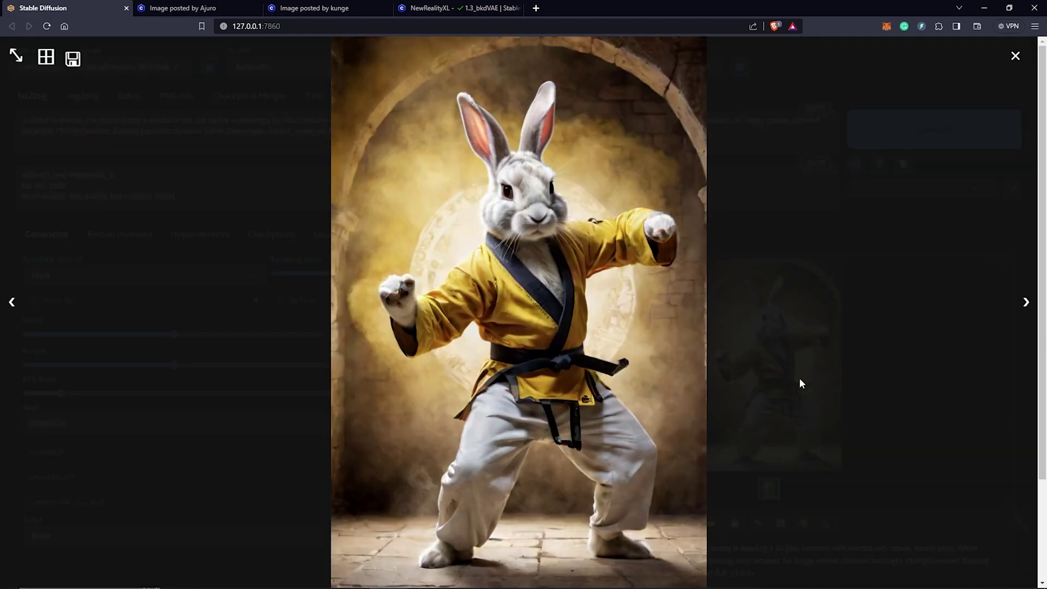
click(1015, 56)
click(33, 300)
click(103, 331)
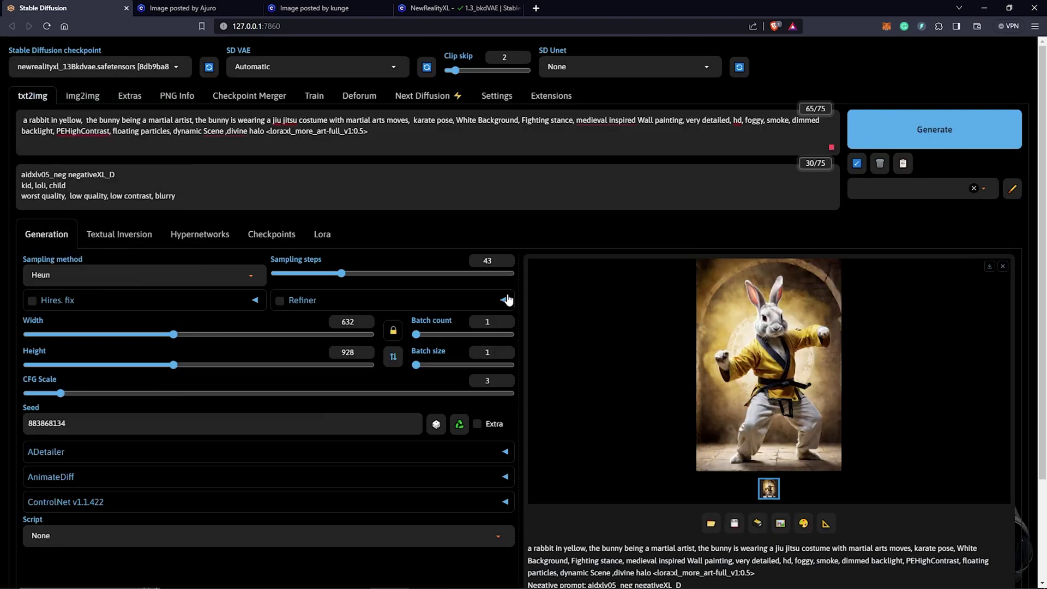